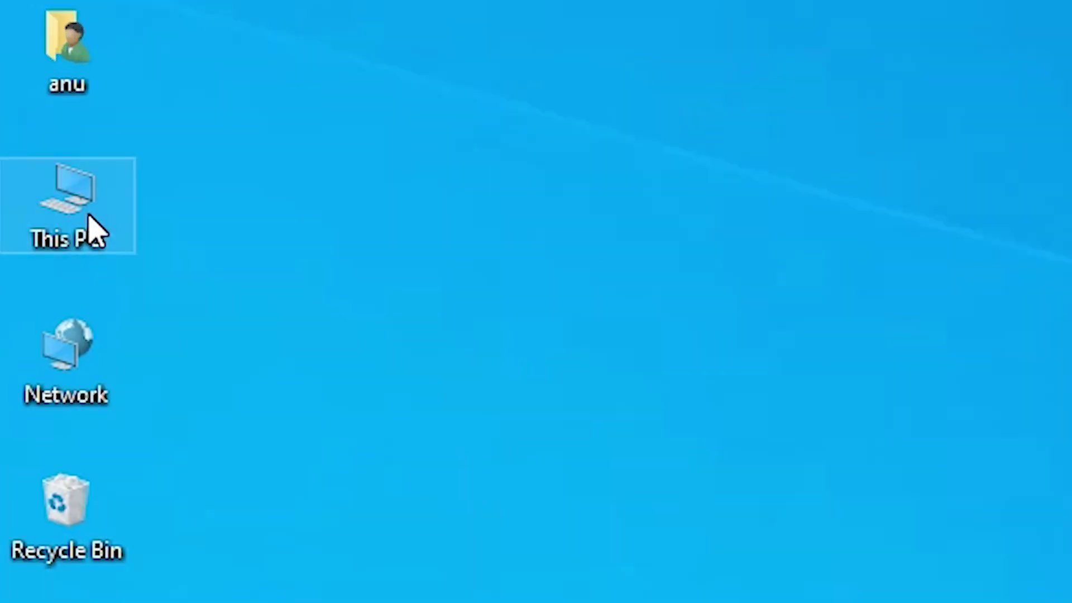
Open This PC's Properties and confirm it is a 64-bit operating system on an x64-based processor.
right_click(91, 227)
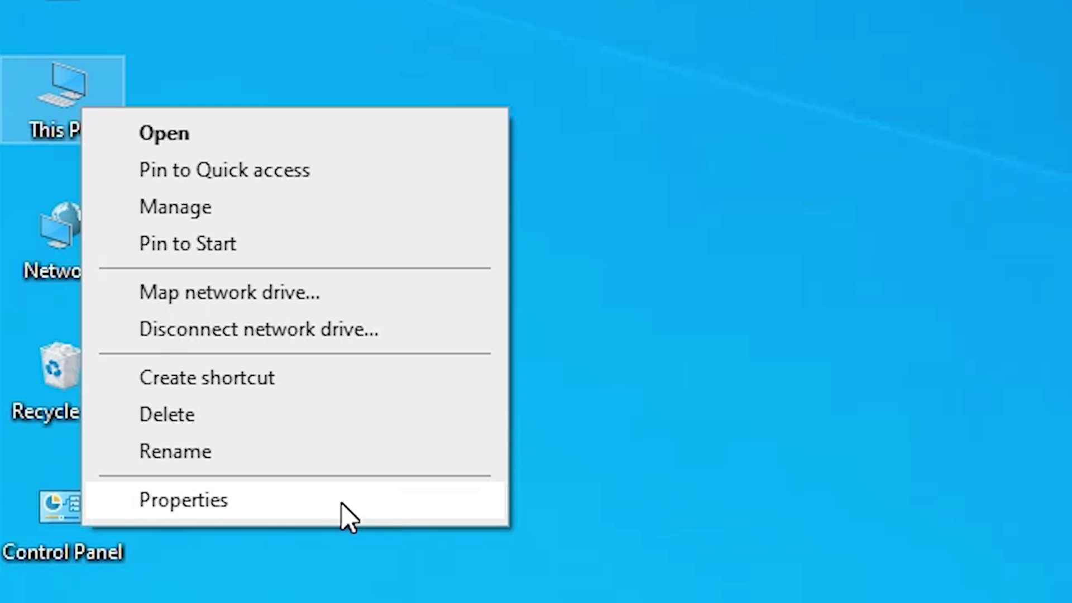
click(341, 503)
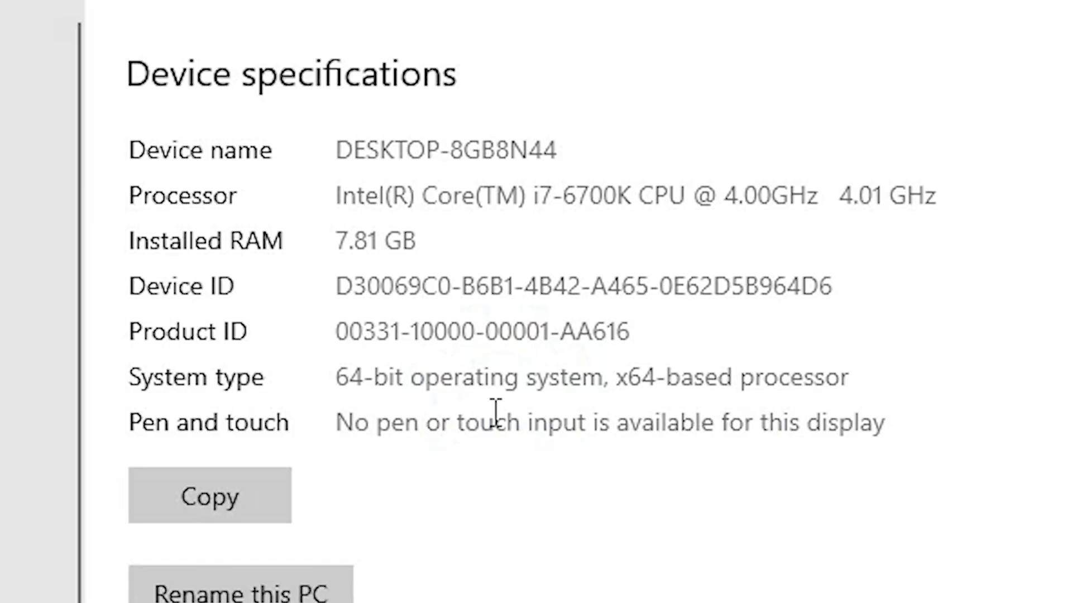
click(322, 376)
drag(607, 361, 315, 383)
click(578, 411)
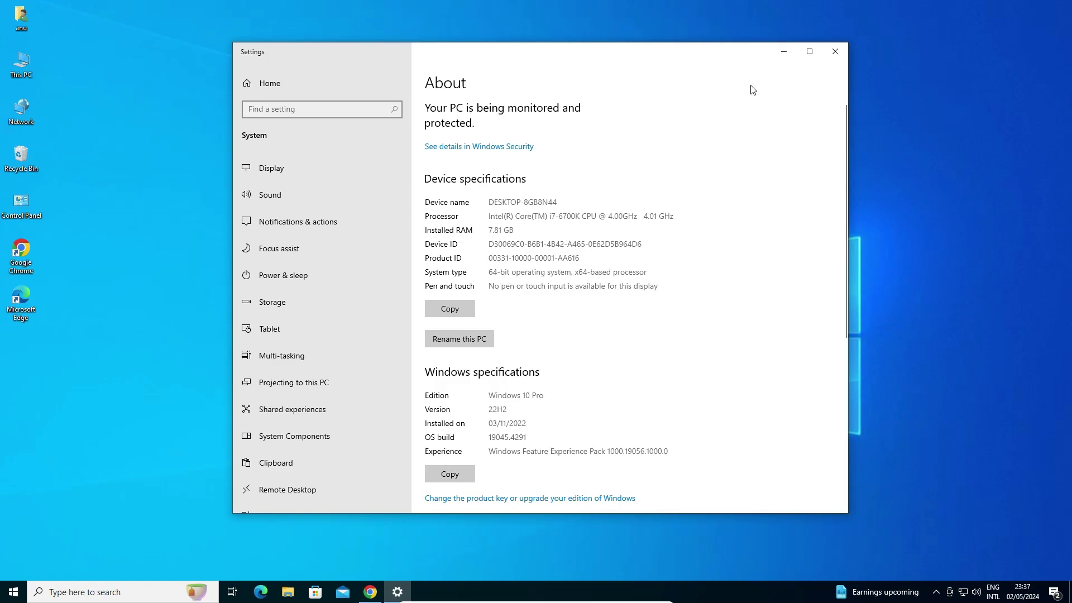
Close Settings and rerun the Google search for 'epson l805 printer driver' in Chrome.
click(829, 53)
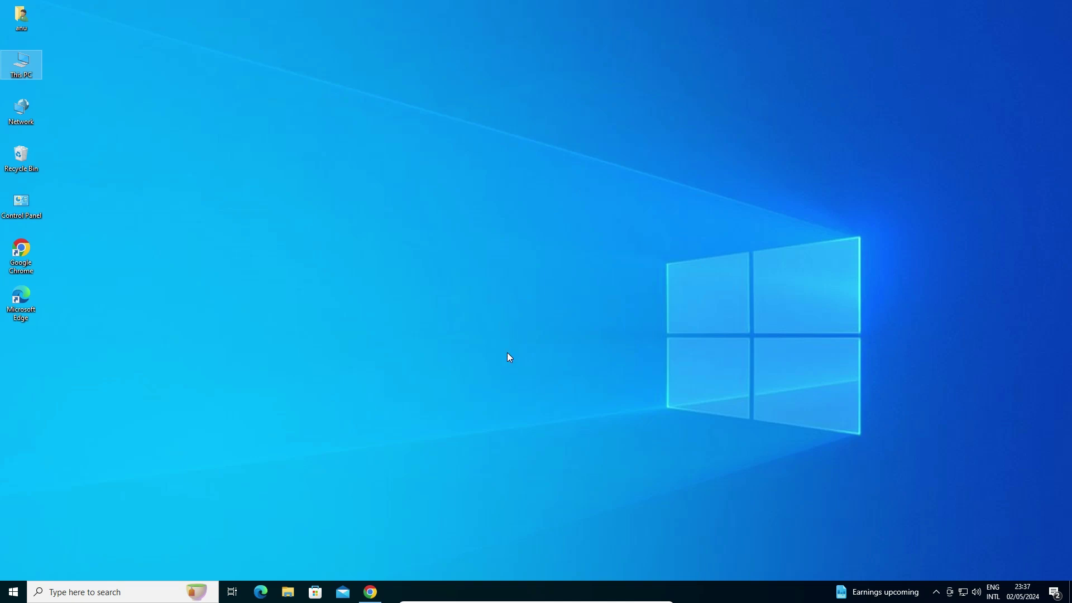
click(373, 589)
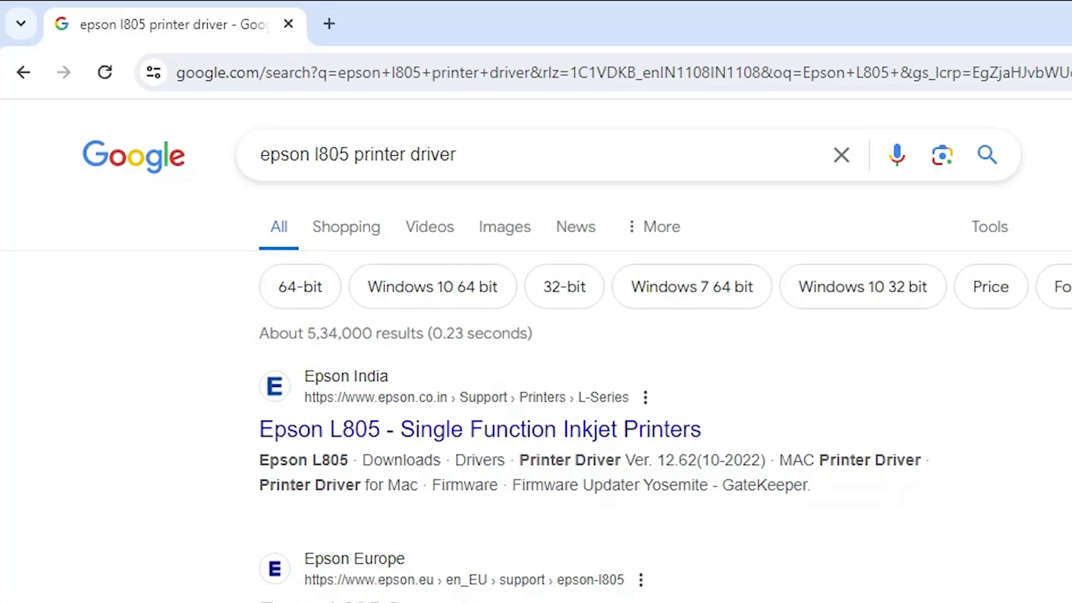
drag(485, 160, 201, 163)
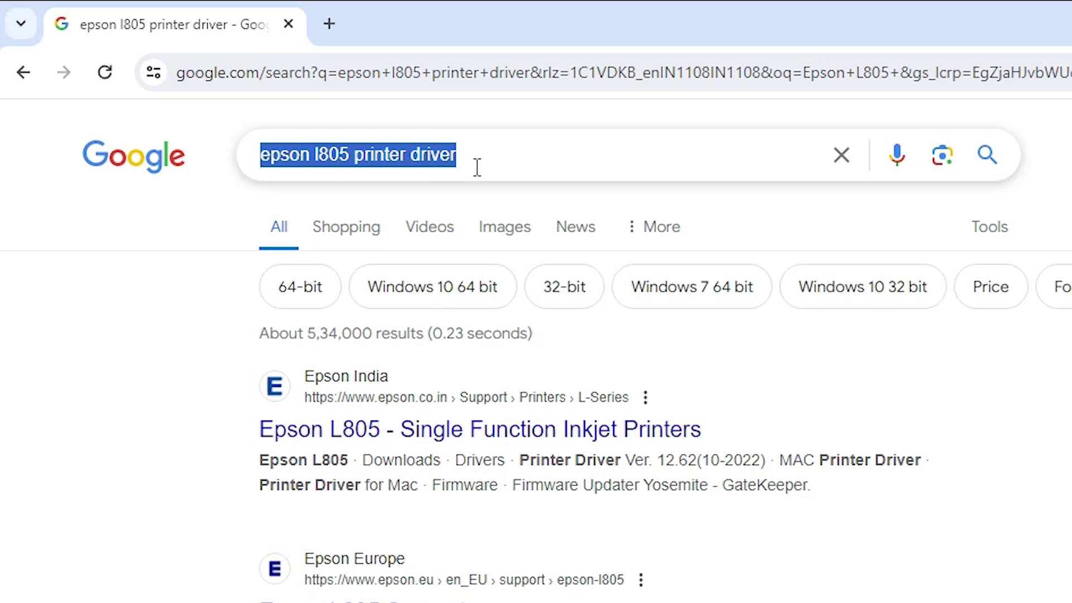
key(Return)
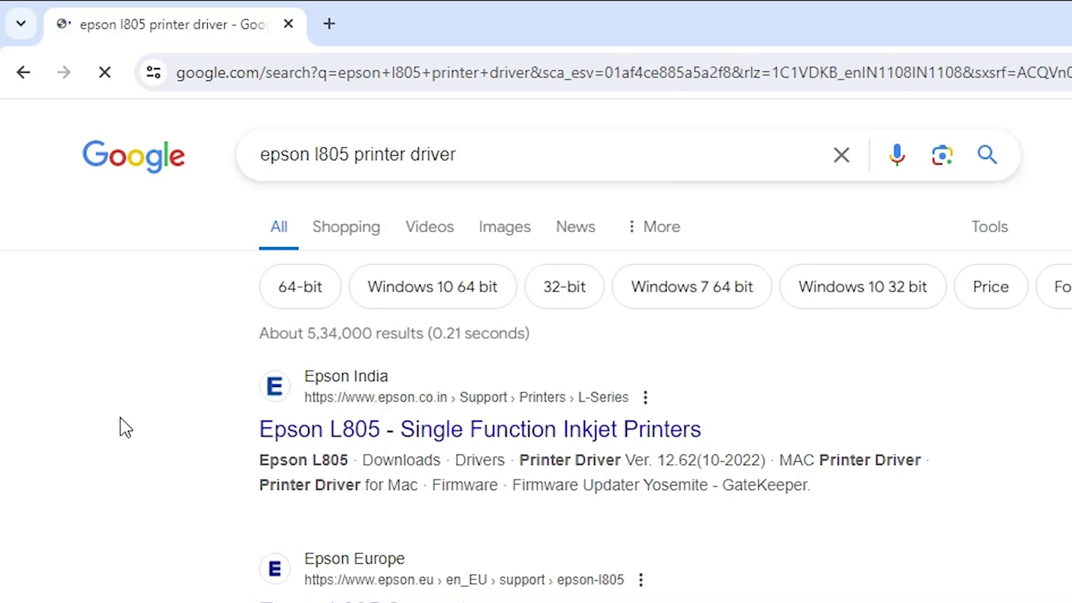
Open the Epson India L805 result in a new tab and open its Operating System list.
right_click(356, 446)
click(435, 458)
click(387, 38)
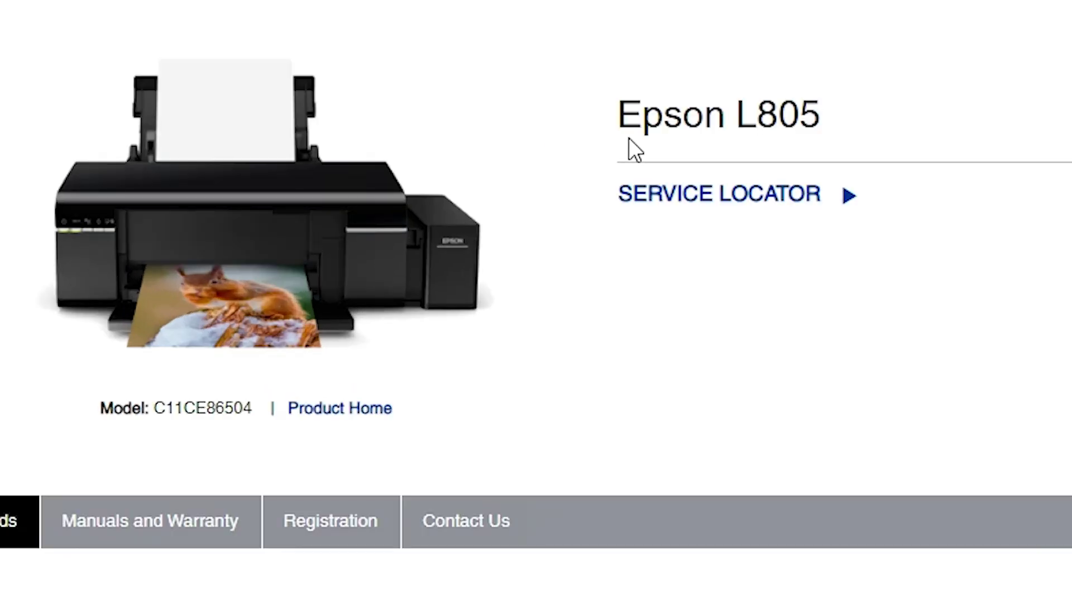
drag(399, 236, 491, 238)
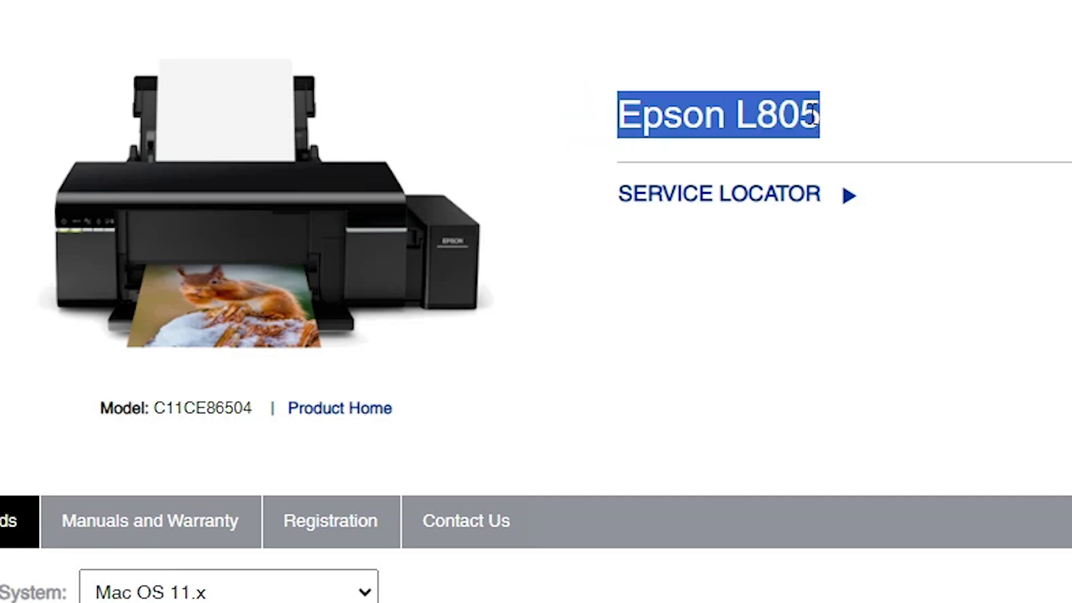
scroll(812, 93, down, 5)
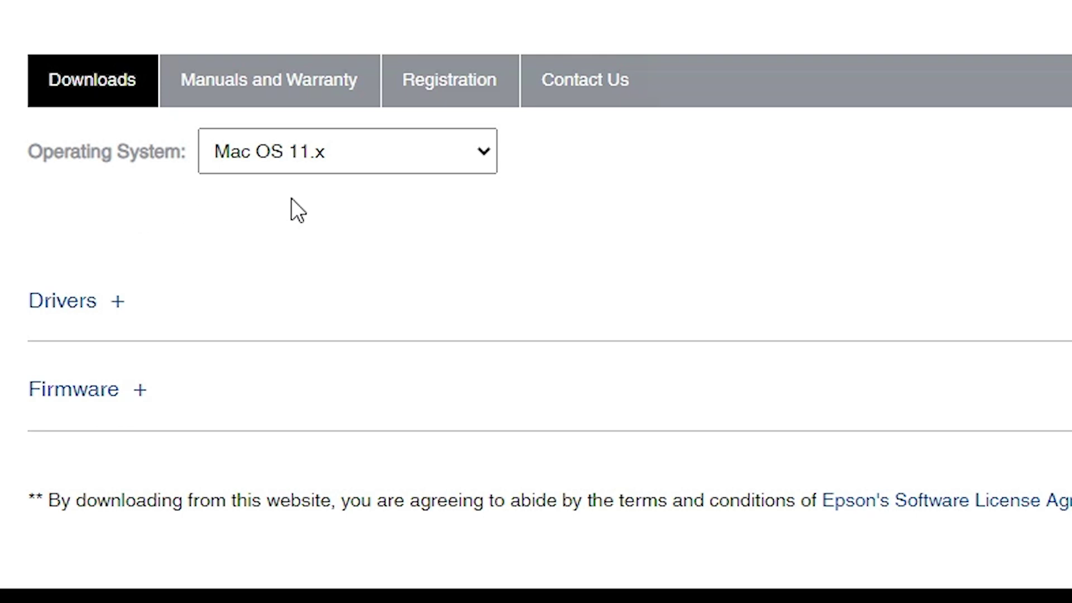
click(320, 160)
drag(493, 372, 510, 219)
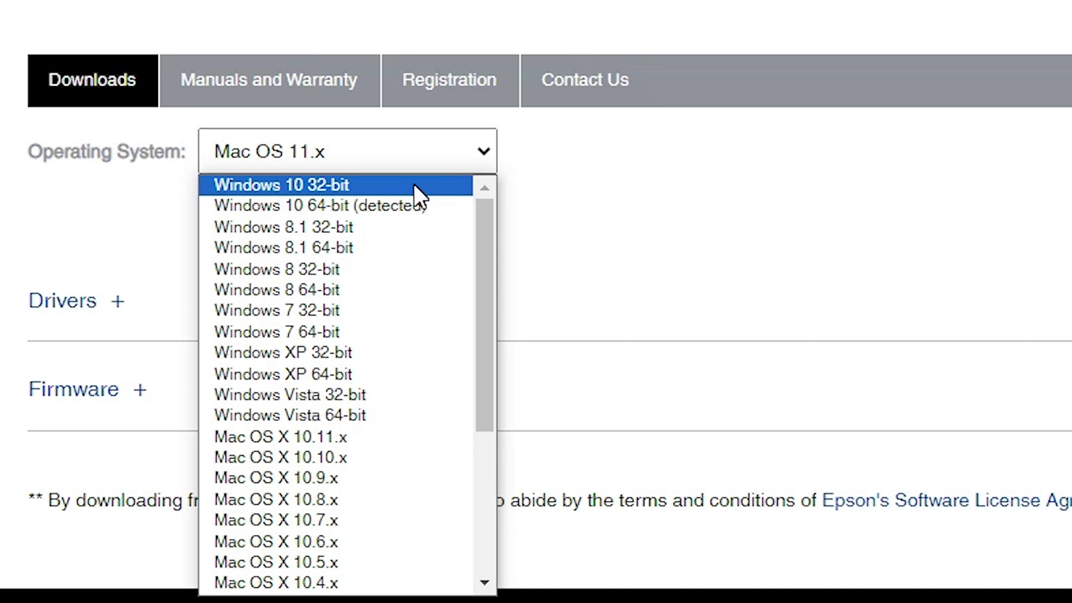
Set the support page's operating system to Windows 10 64-bit.
click(354, 206)
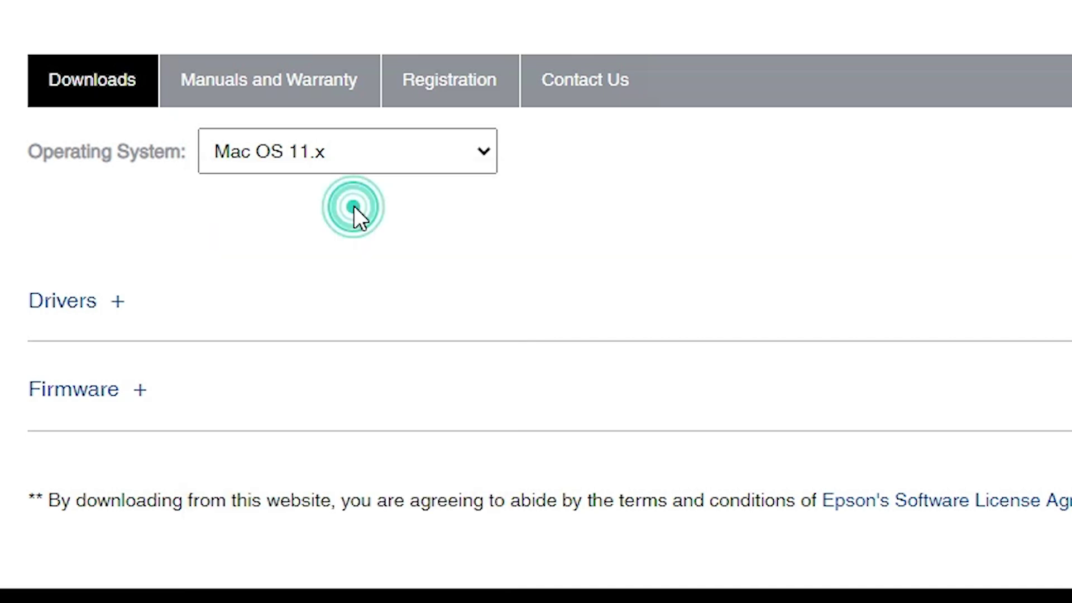
click(534, 153)
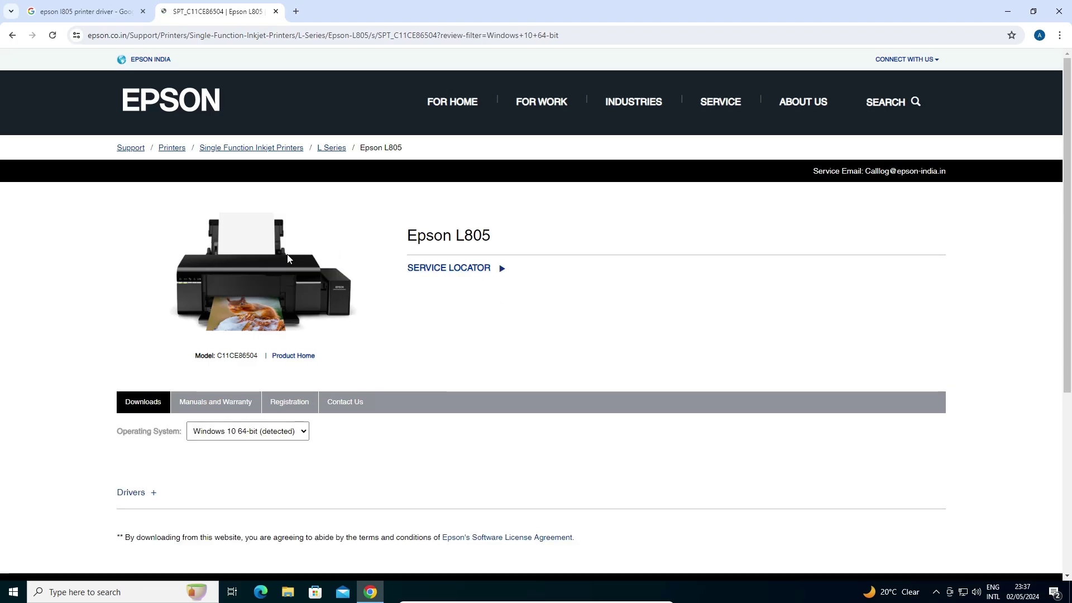
scroll(286, 253, down, 3)
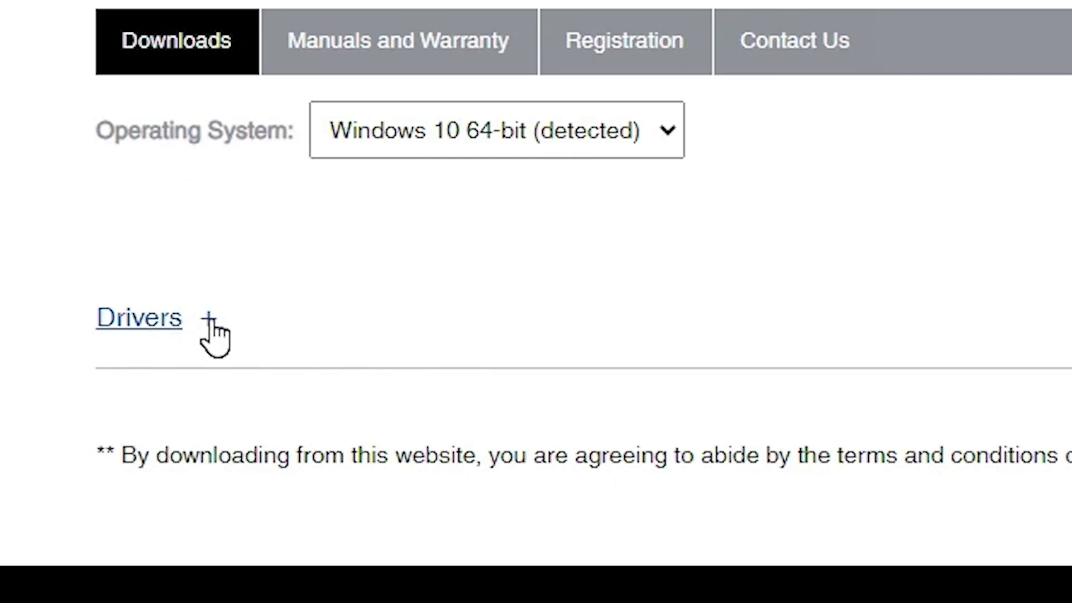
Download the Win 64-bit driver L805_x64_25001JAUsHomeExportAsiaML.exe (37.4 MB), accepting the licence.
click(209, 318)
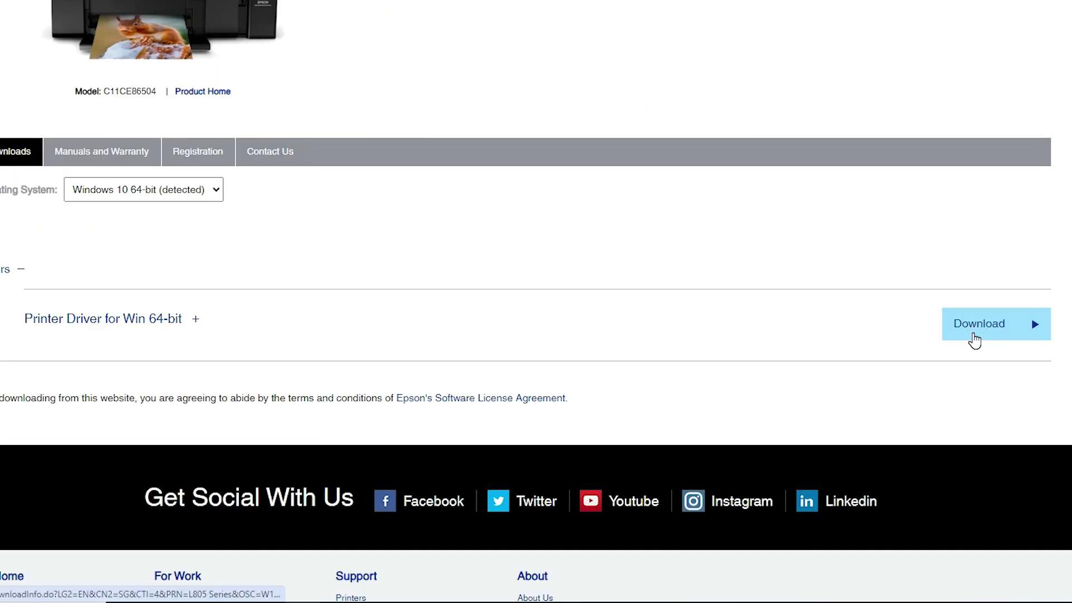
click(972, 333)
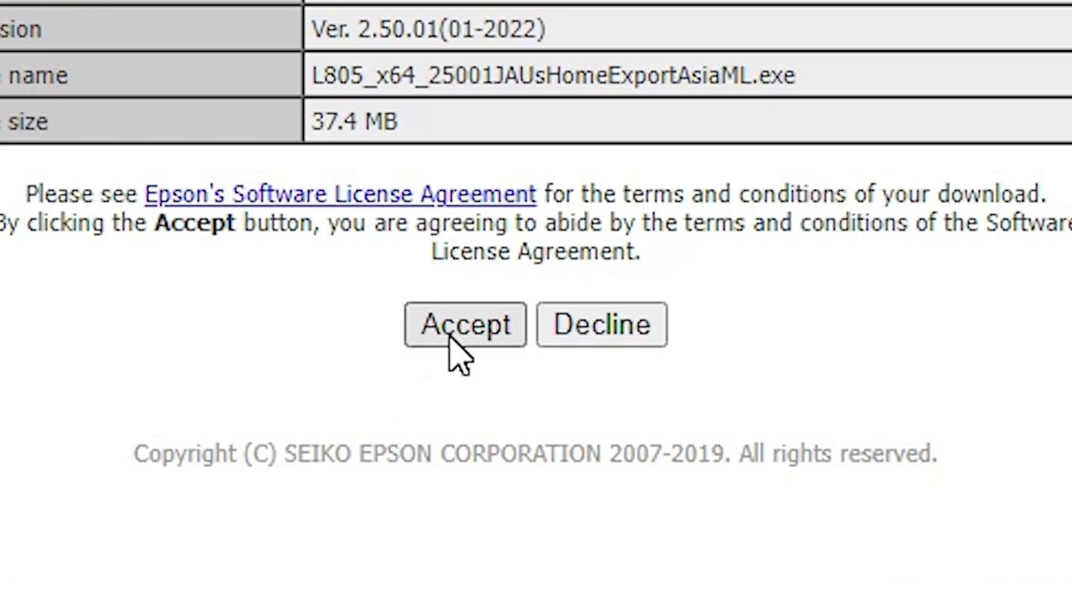
click(516, 310)
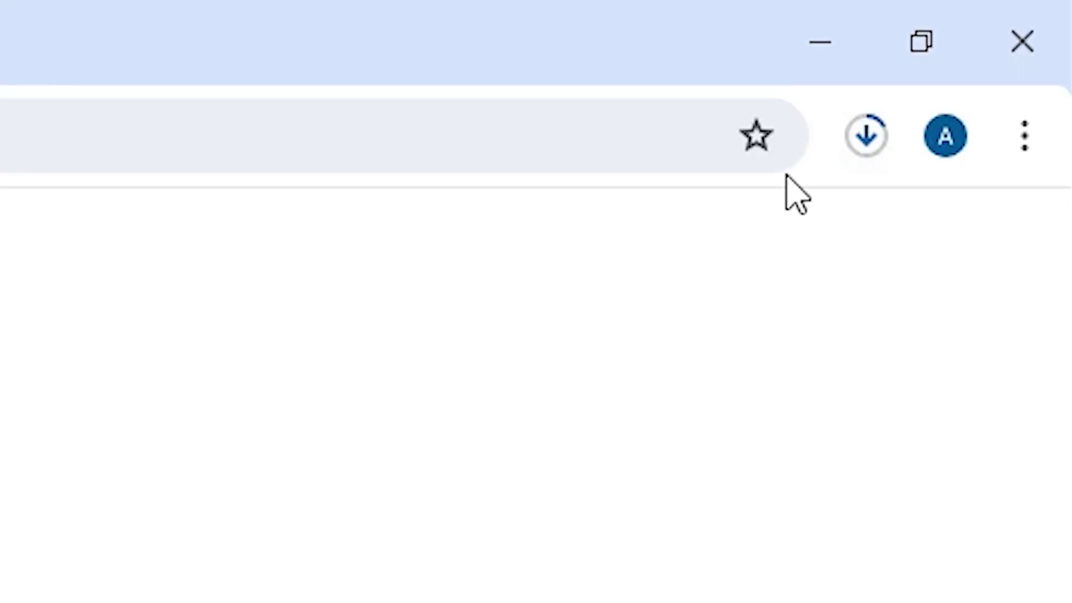
click(871, 137)
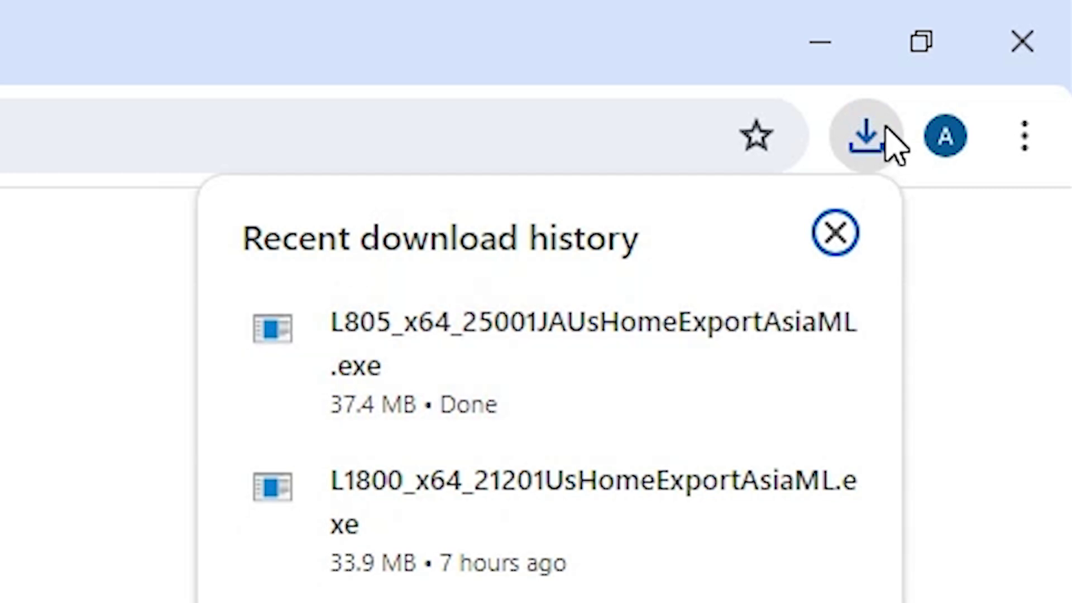
Move L805_x64_25001JAUsHomeExportAsiaML.exe from Downloads onto the desktop and close Explorer.
click(749, 330)
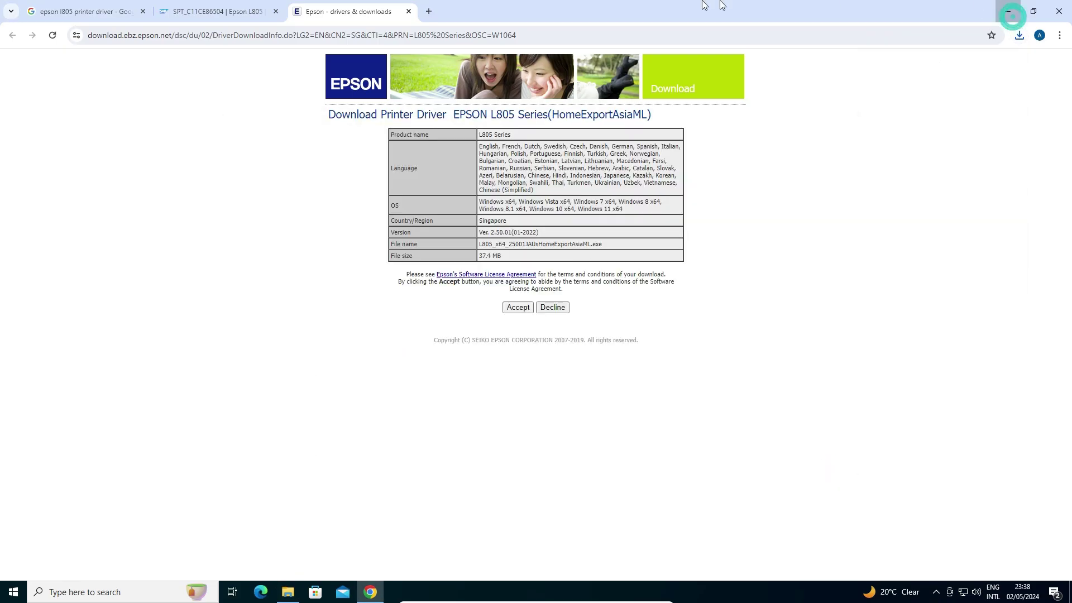
click(848, 28)
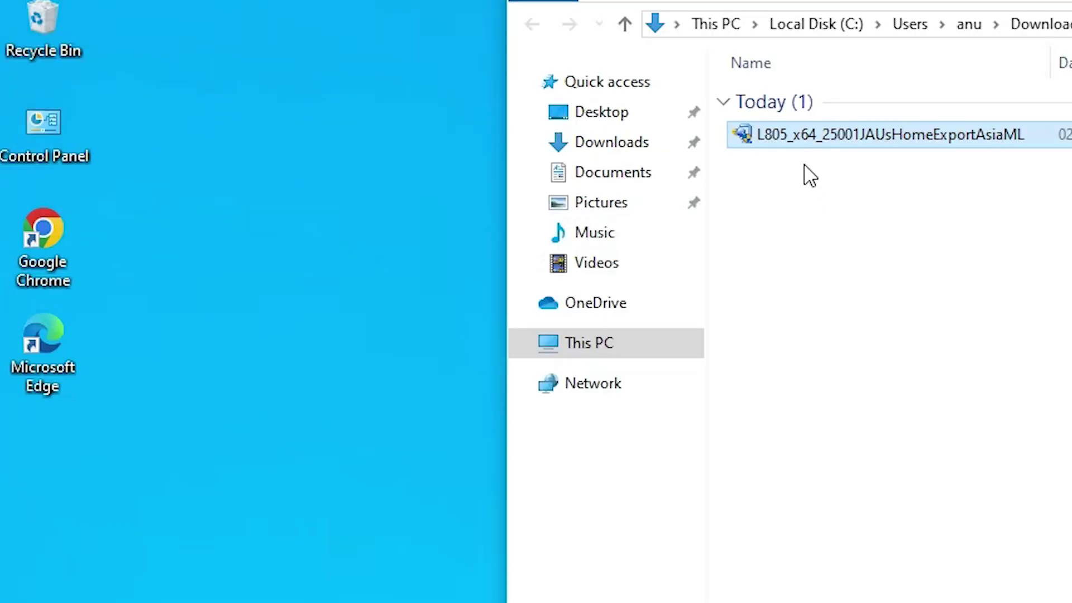
drag(802, 147, 99, 490)
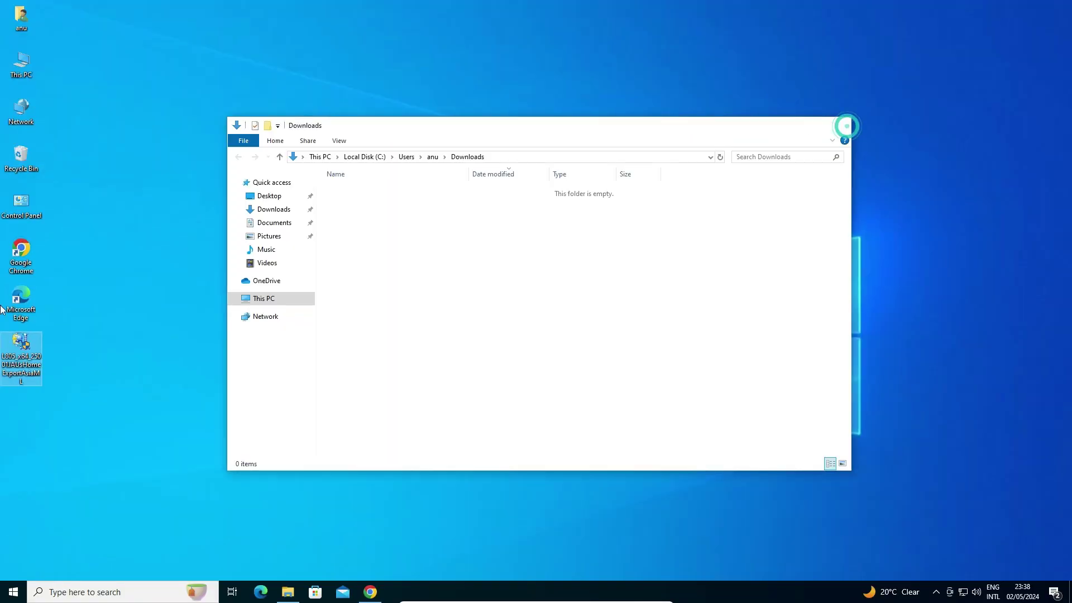
click(844, 124)
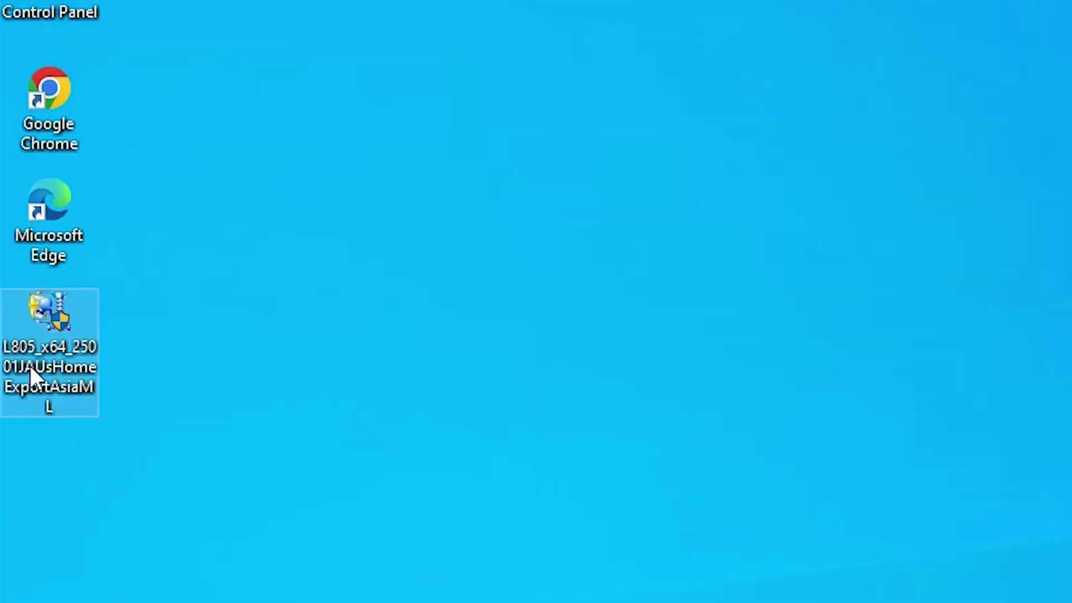
Extract the desktop driver .exe with WinRAR into folder L805_x64_25001JAUsHomeExportAsiaML.
right_click(37, 317)
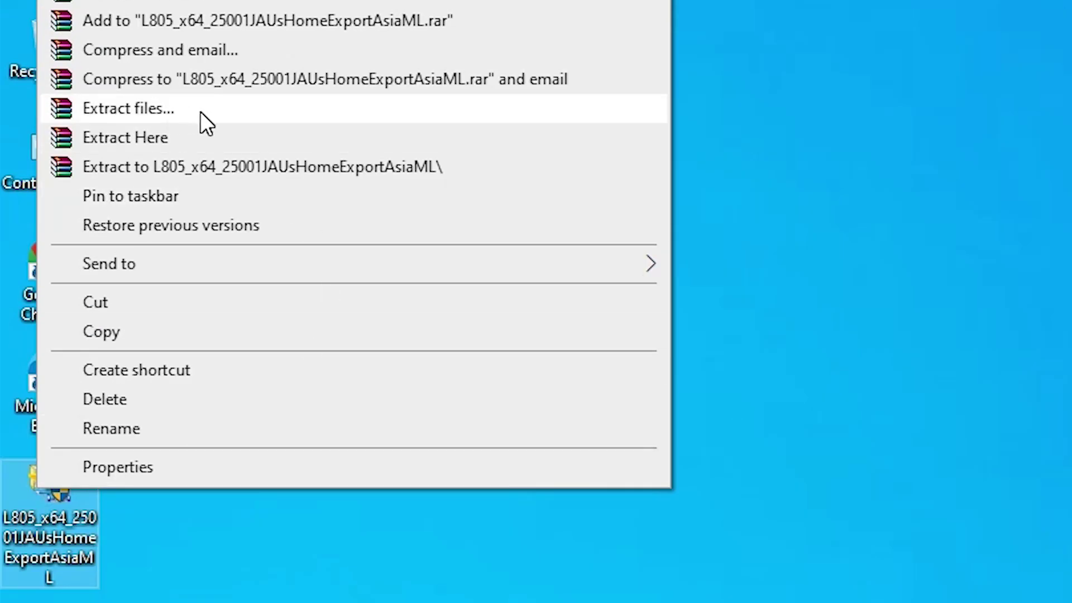
click(175, 113)
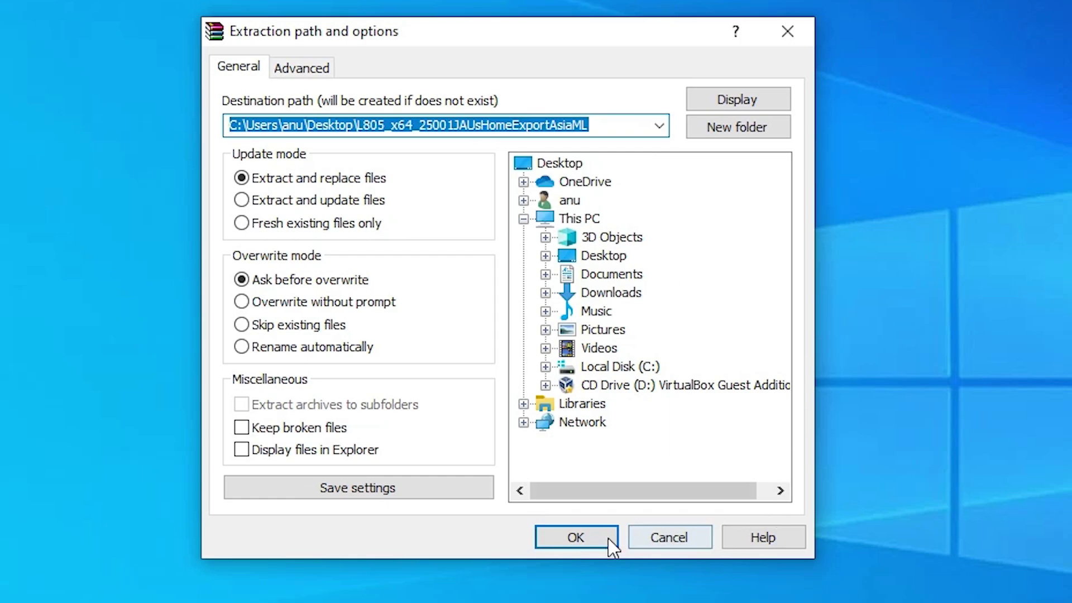
click(603, 537)
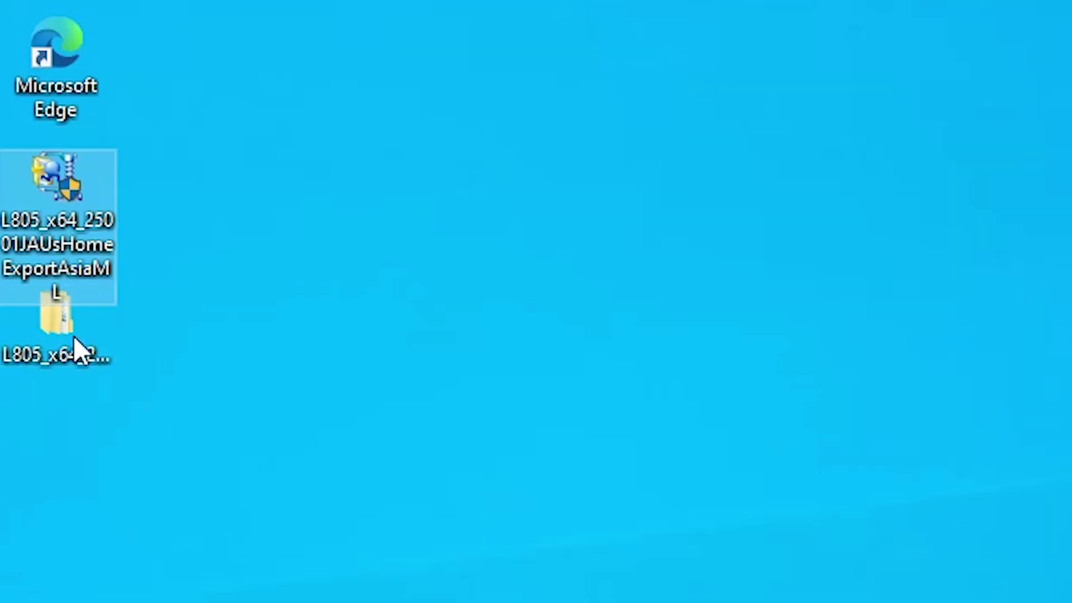
click(74, 338)
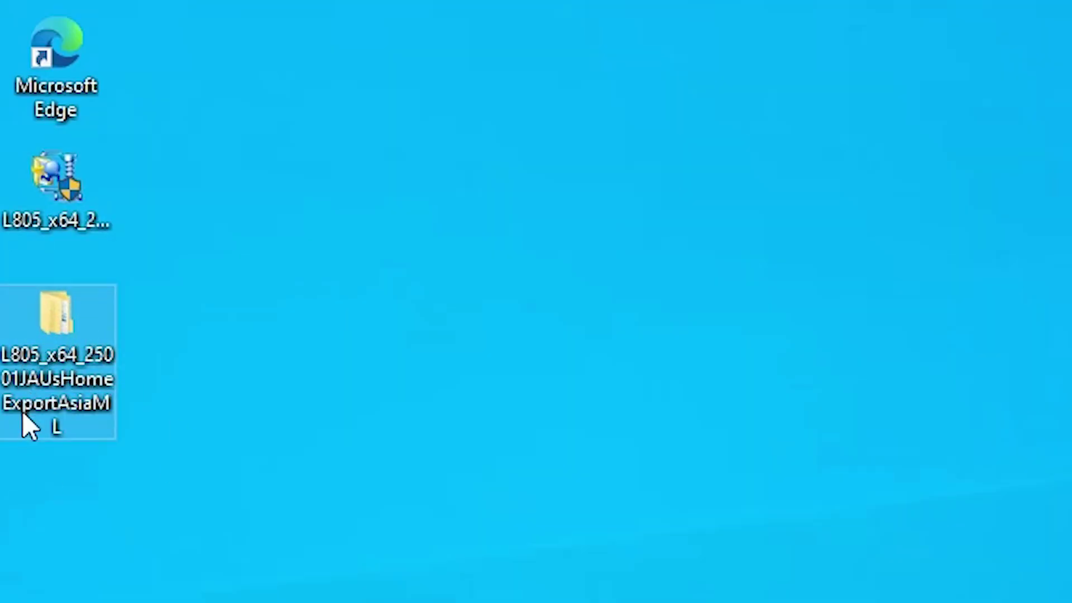
double_click(67, 348)
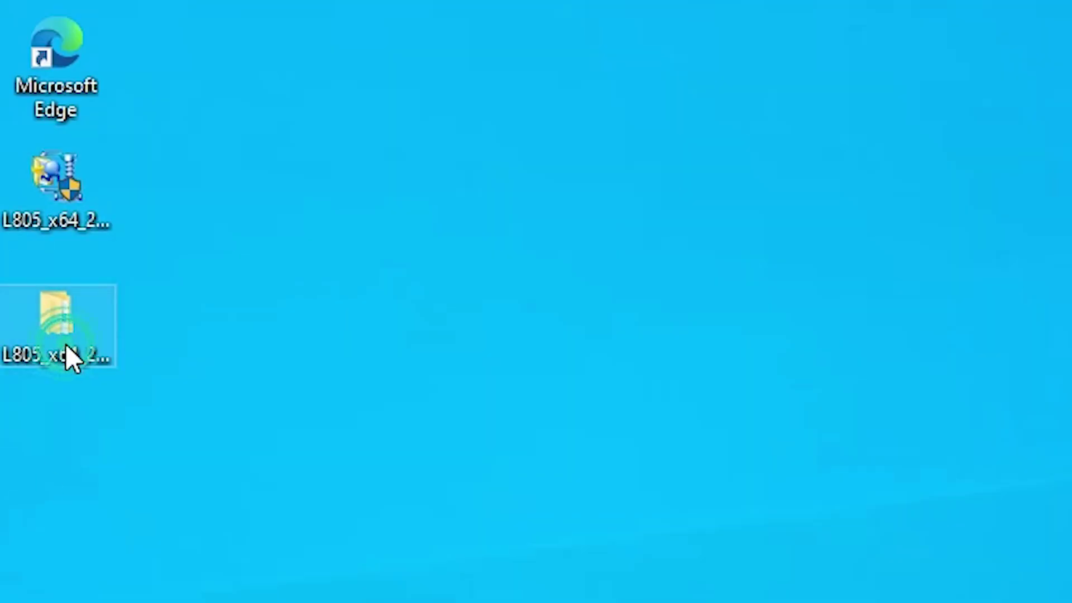
double_click(546, 238)
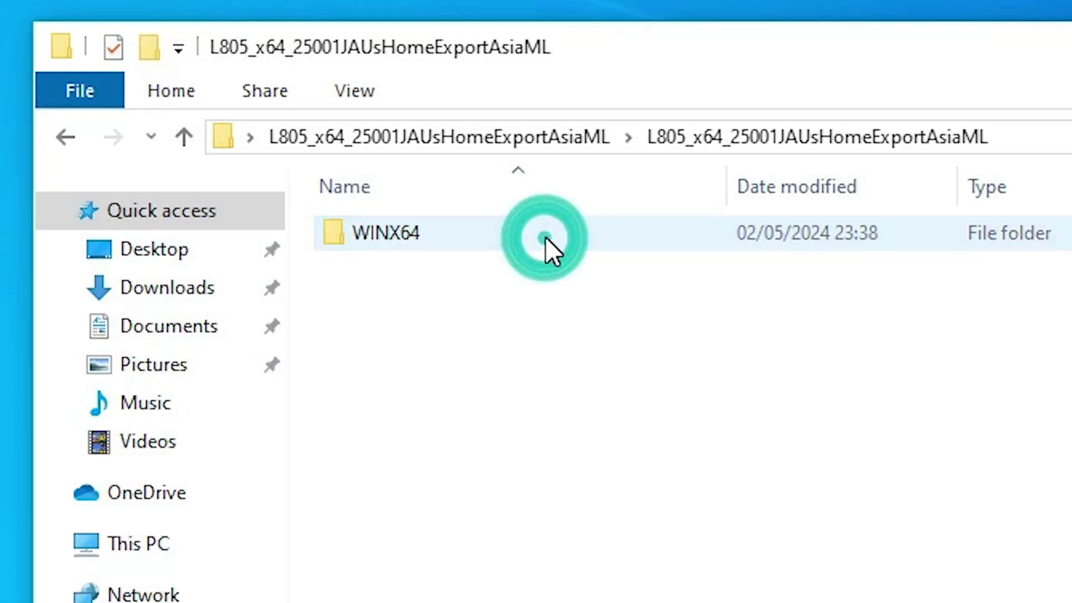
double_click(443, 245)
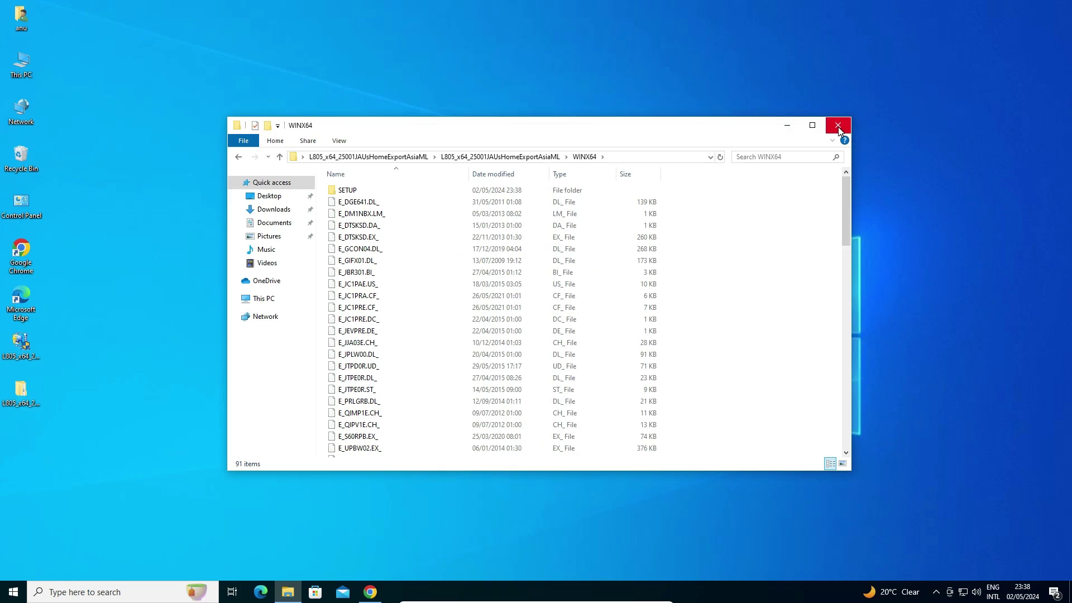
click(1014, 35)
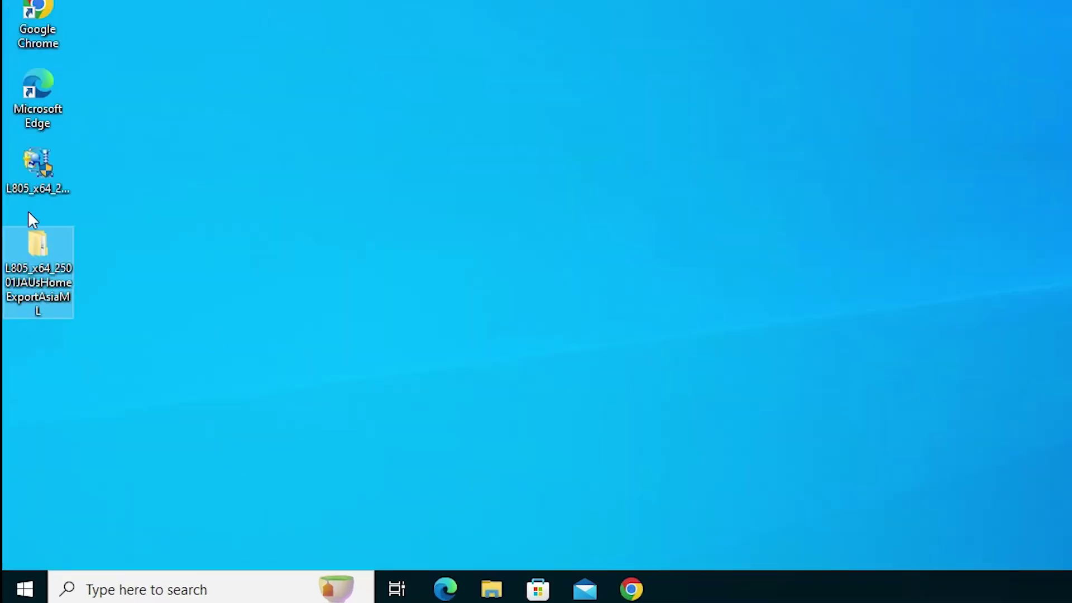
Open Printers & scanners via a 'pr' Start search and add a printer that isn't listed.
click(24, 589)
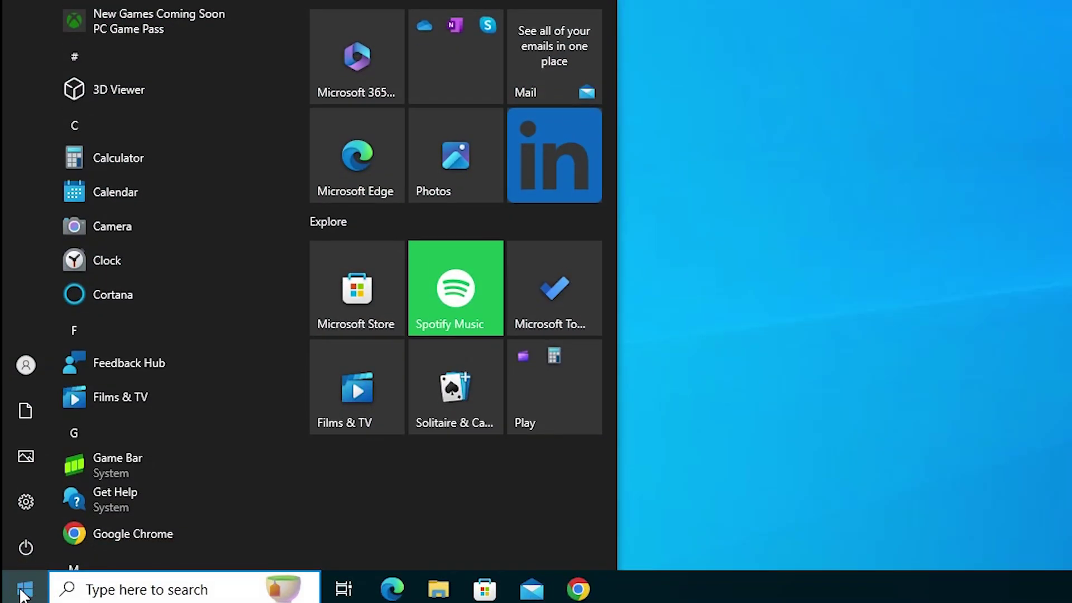
text(pr)
click(246, 56)
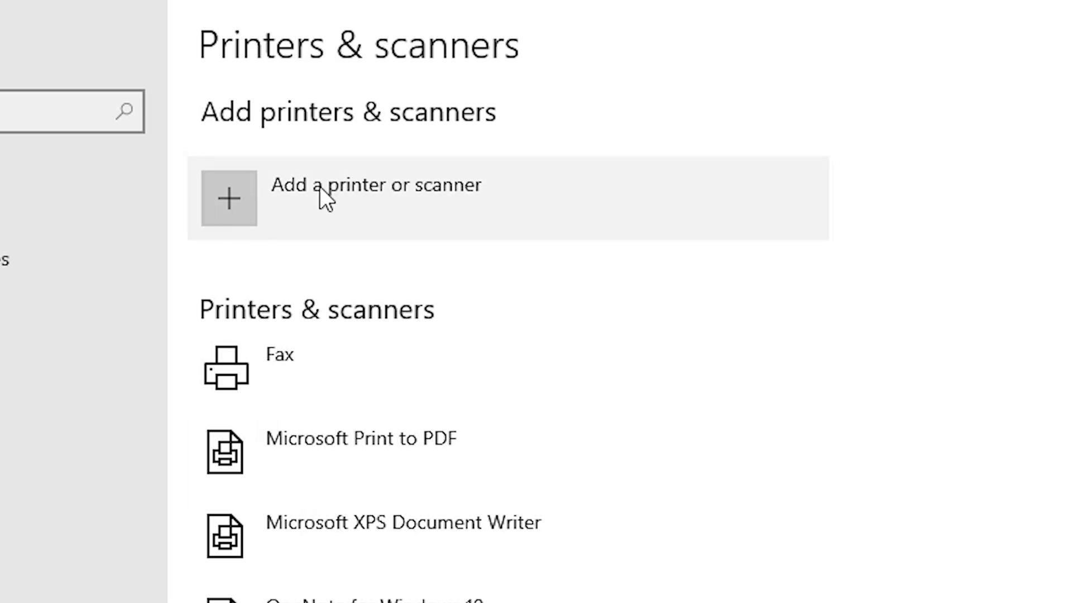
click(393, 212)
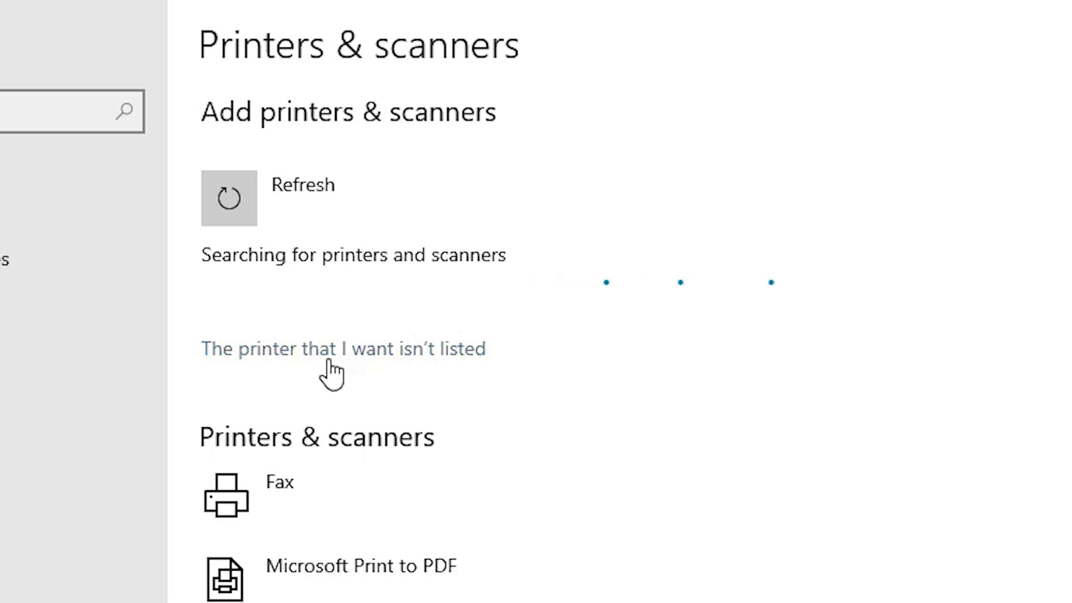
click(403, 348)
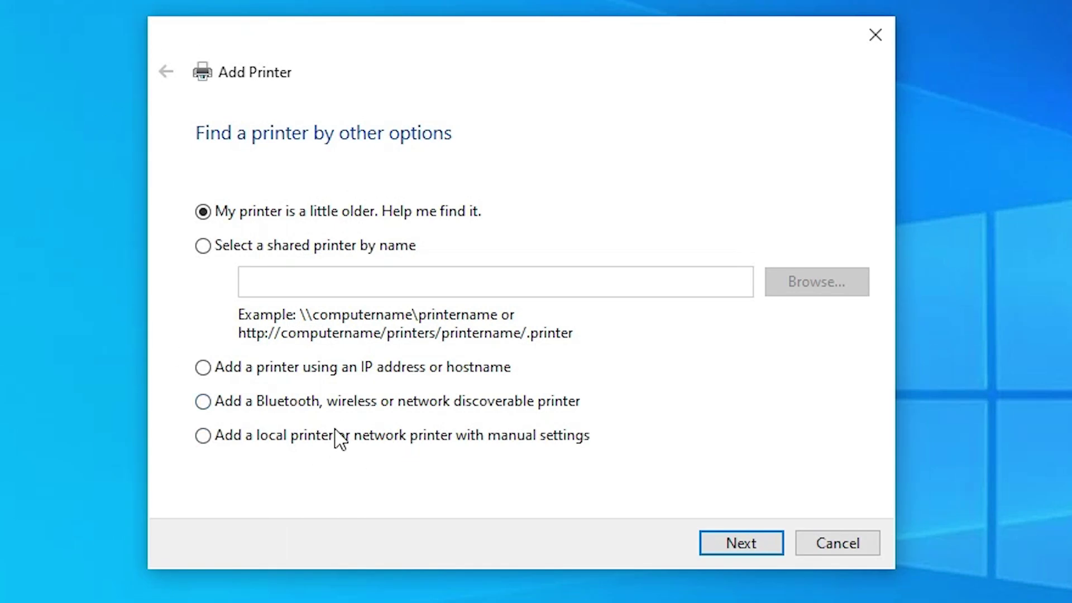
Add a local printer with manual settings on existing port USB001 (Local Port).
click(296, 442)
click(715, 548)
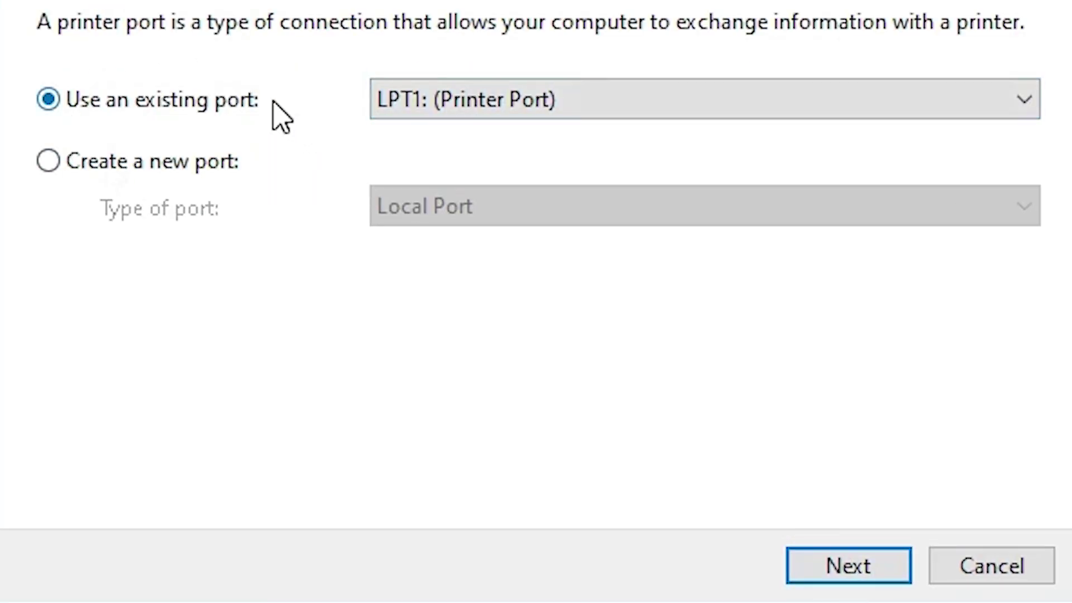
click(478, 106)
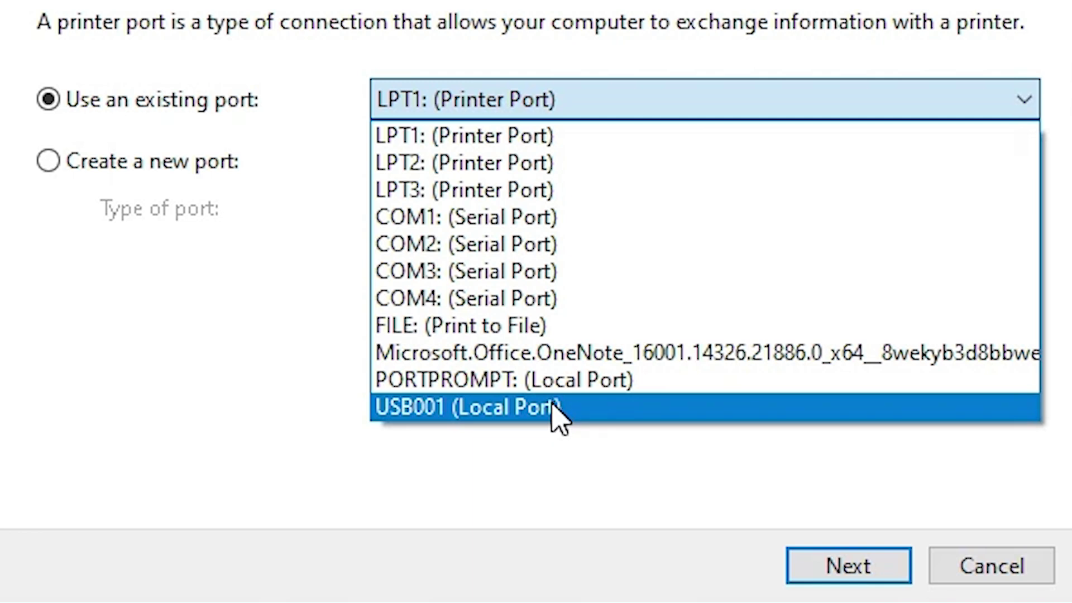
click(552, 406)
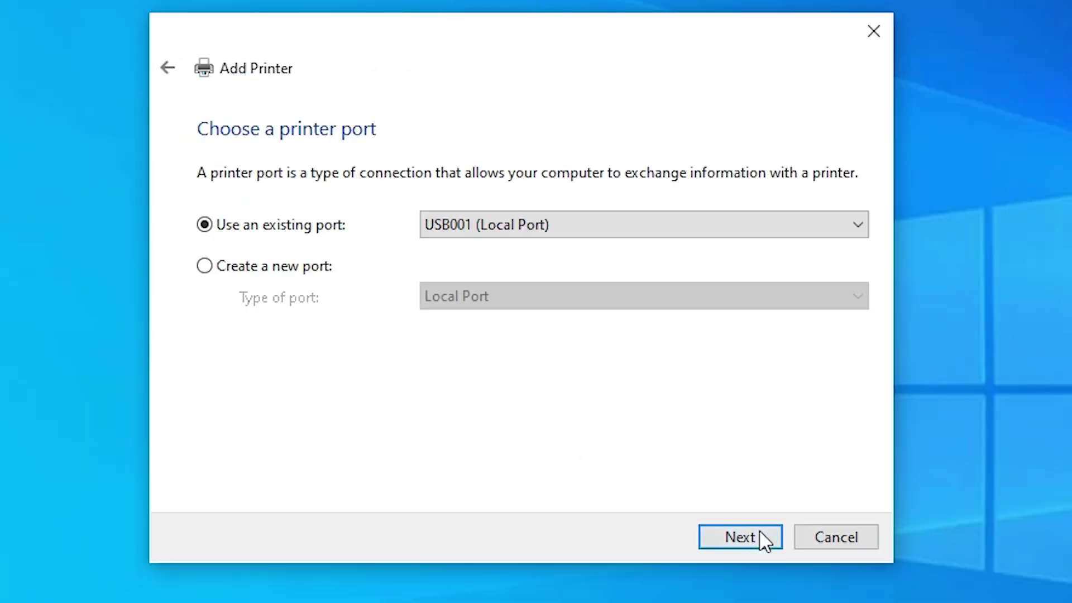
click(760, 537)
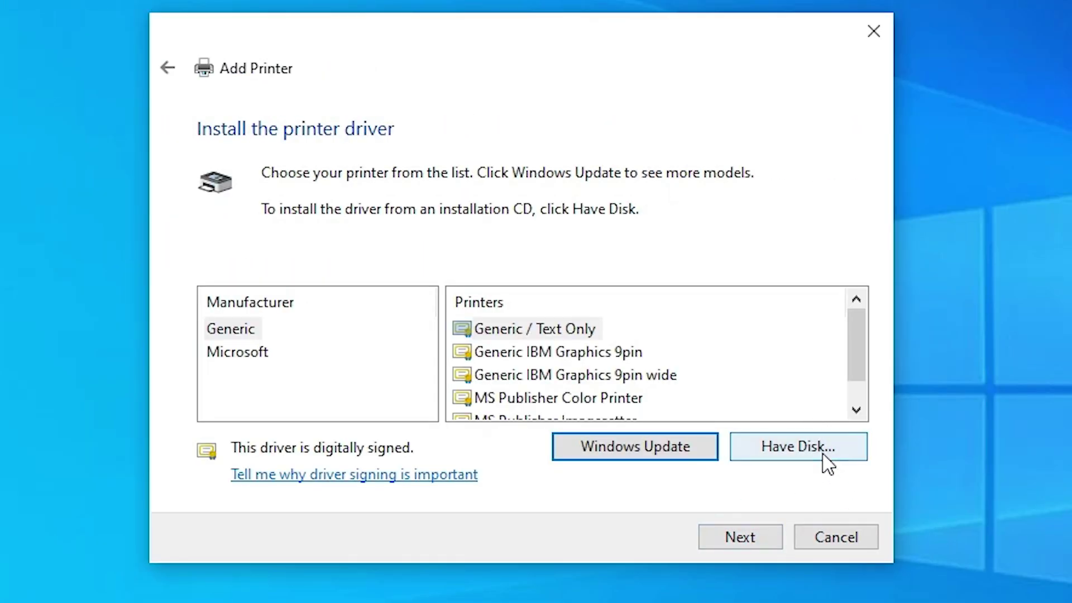
Use Have Disk to load E_WF1PRE.INF from Desktop > L805 > L805 > WINX64.
click(822, 452)
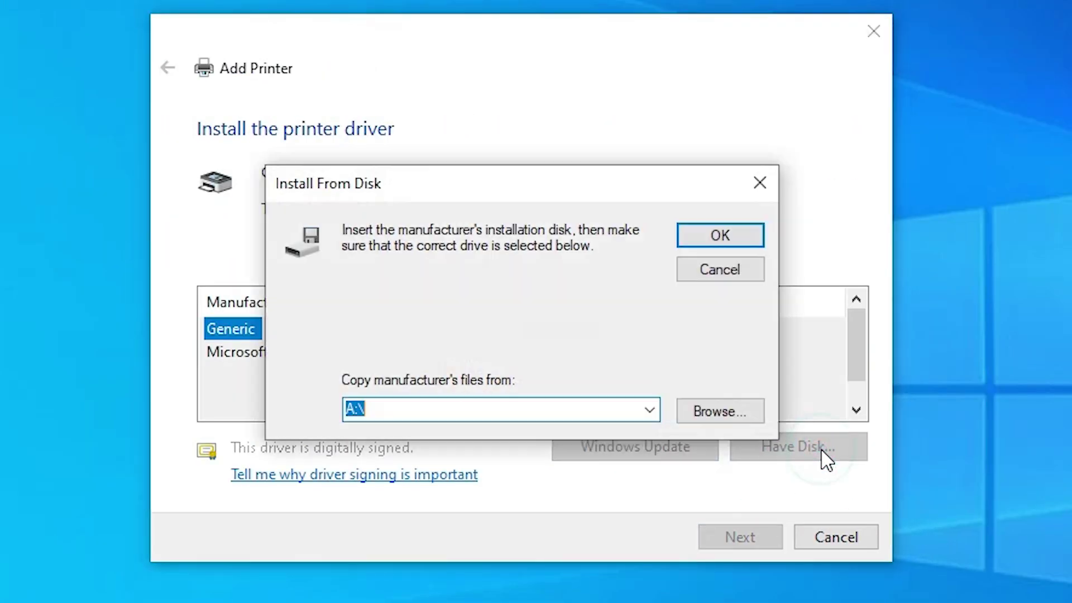
click(742, 418)
click(210, 232)
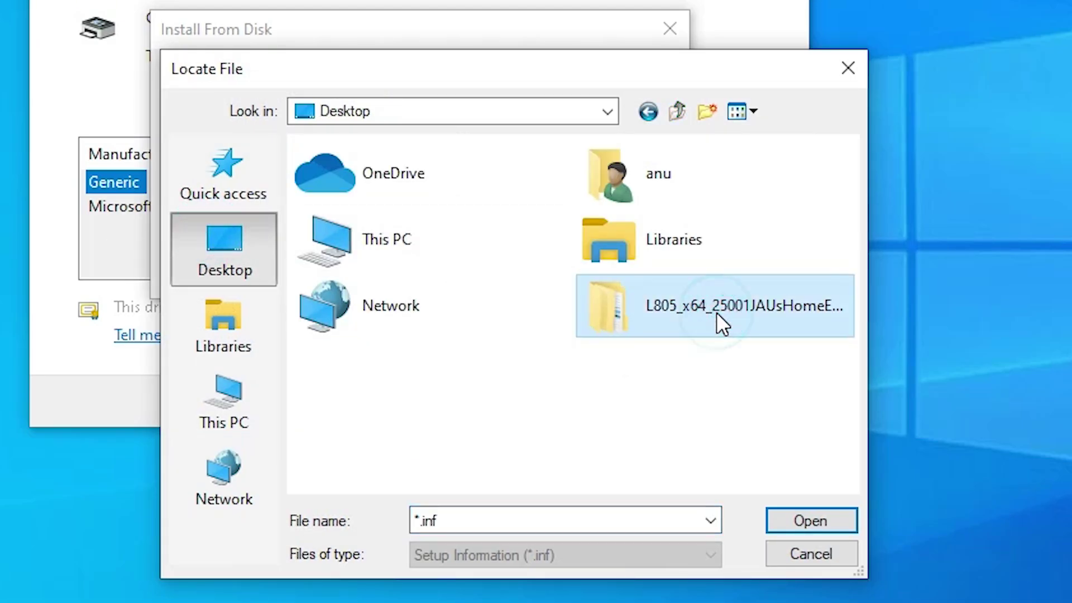
double_click(691, 309)
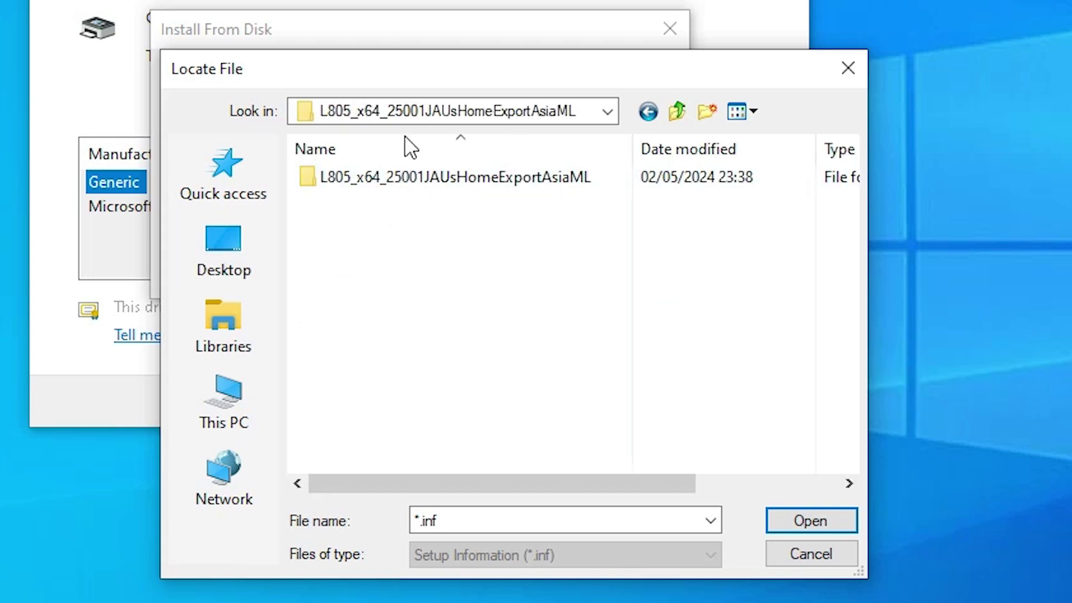
double_click(435, 184)
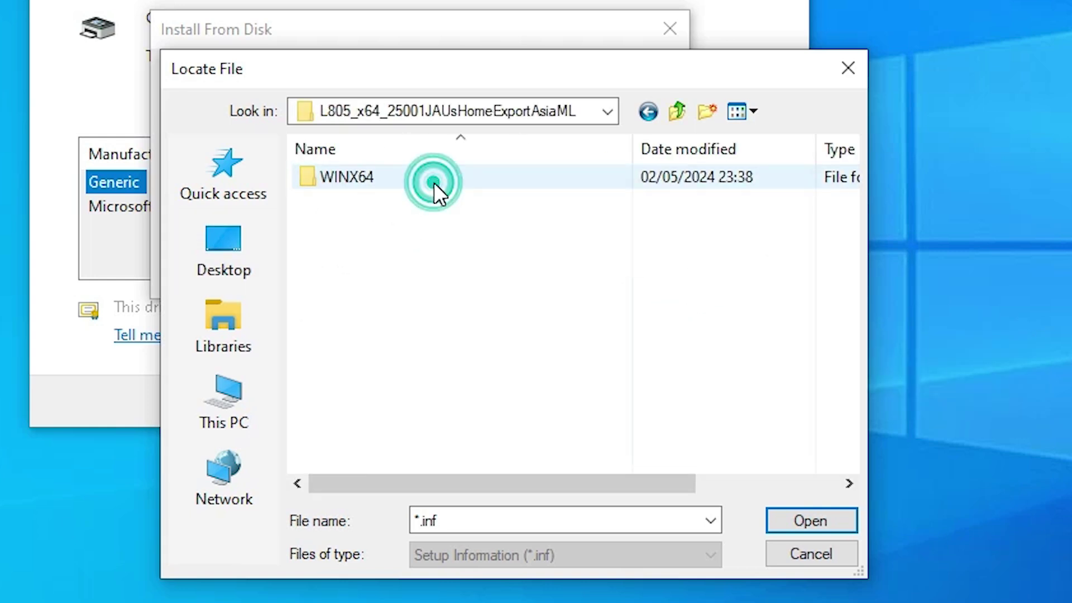
double_click(398, 182)
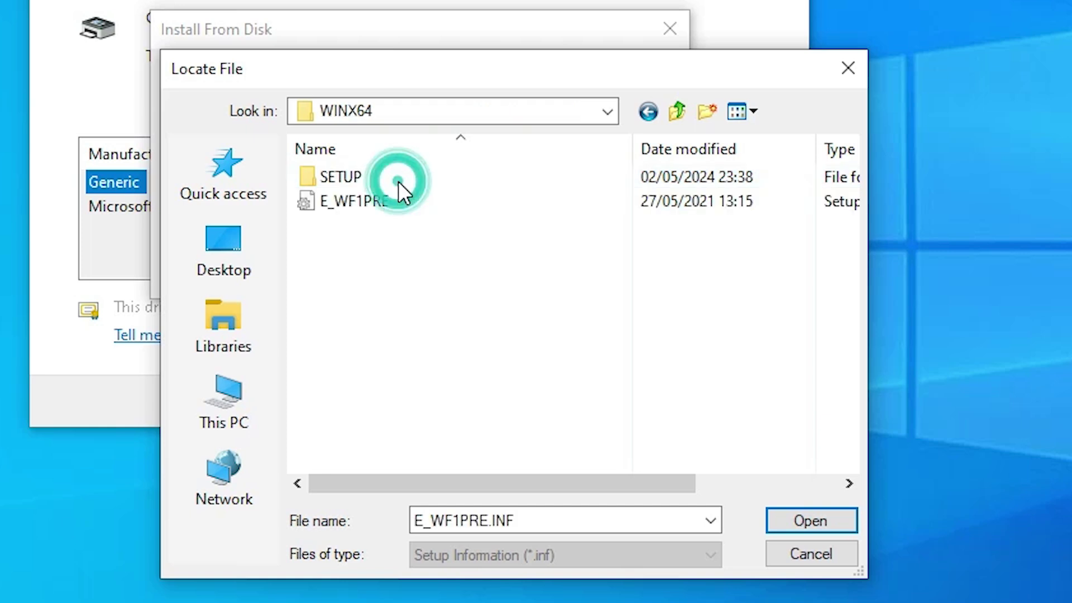
click(360, 201)
click(812, 518)
Select the EPSON L805 Series driver and install it under its default name.
click(713, 243)
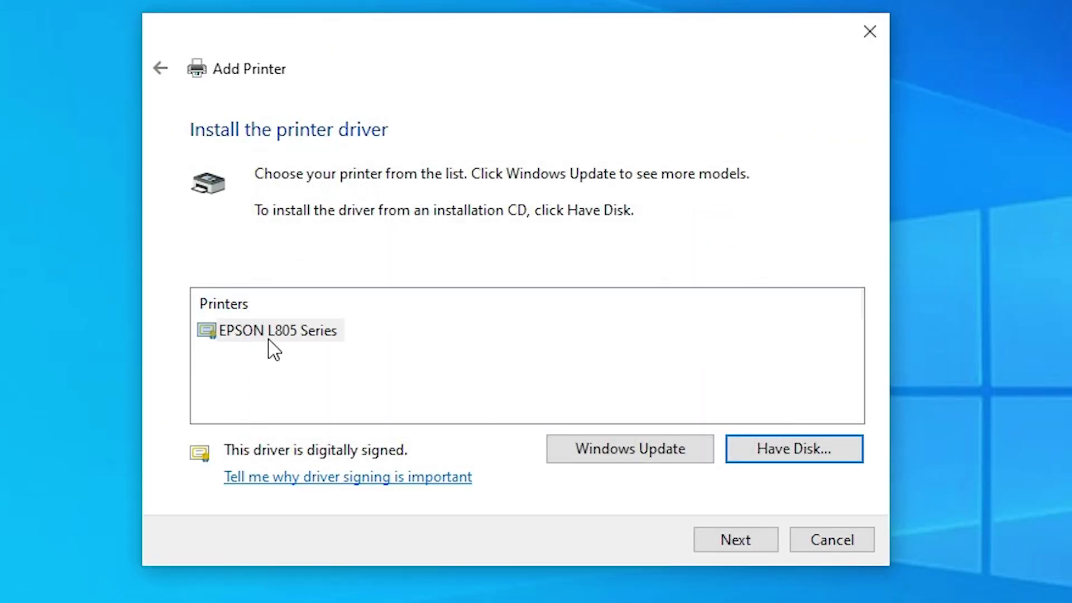
click(325, 332)
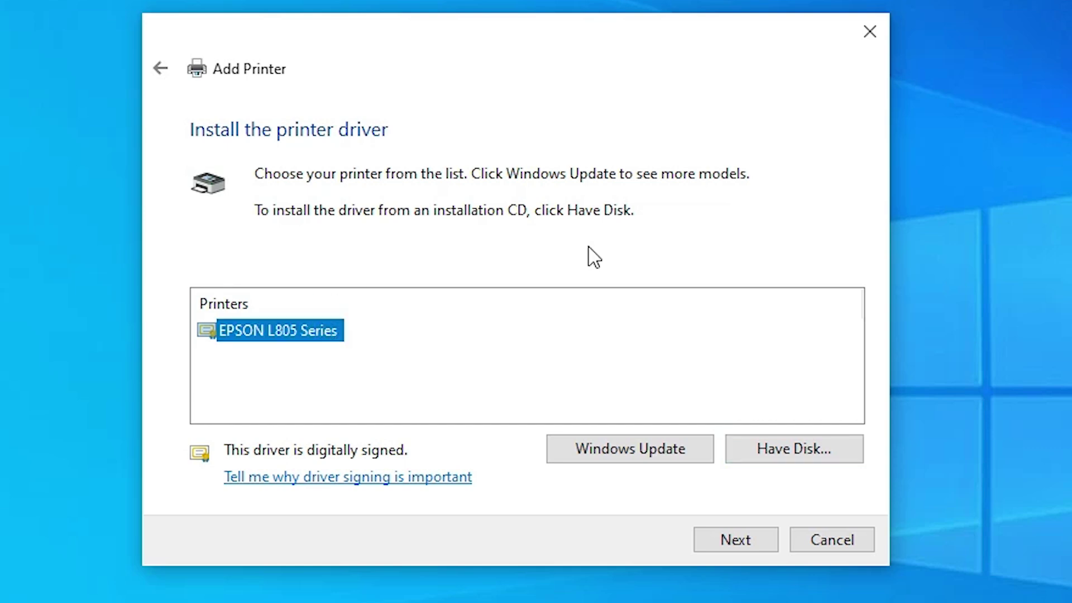
click(748, 537)
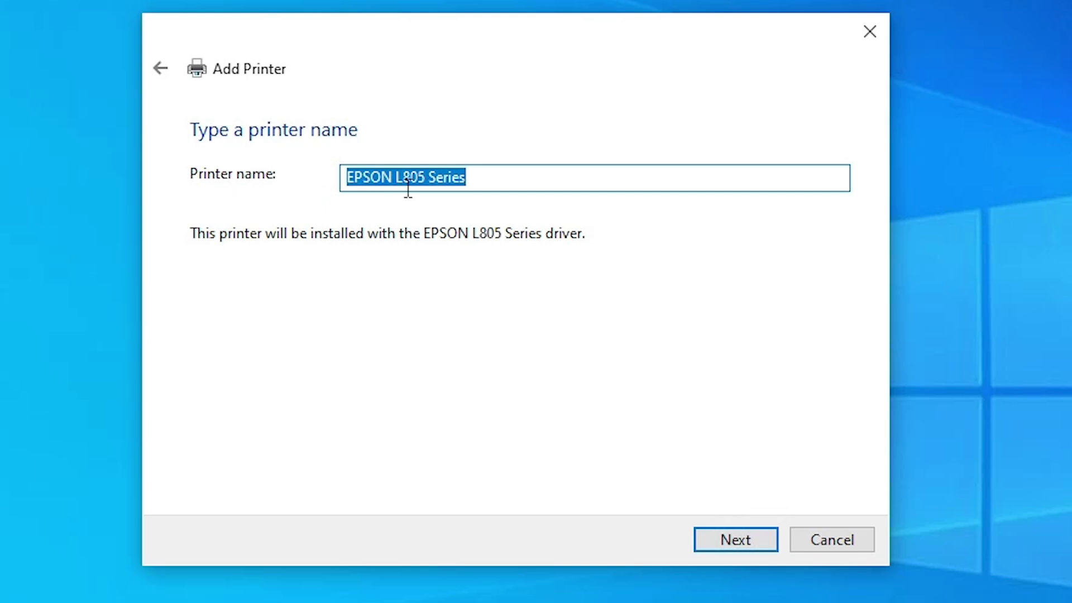
click(502, 179)
drag(544, 170, 343, 187)
click(706, 541)
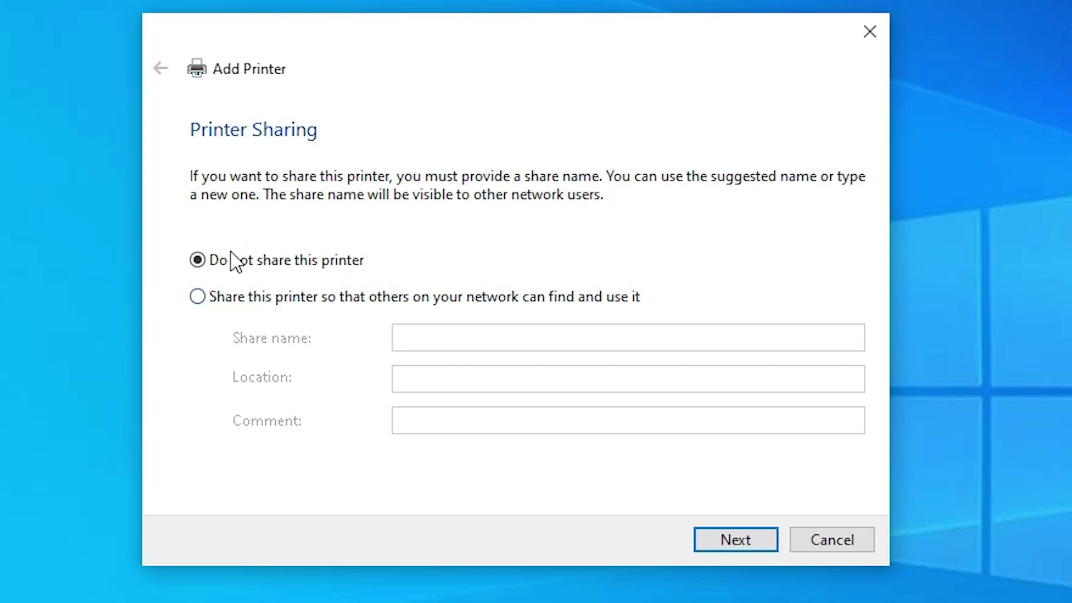
Leave the EPSON L805 Series printer unshared and finish the wizard.
click(313, 273)
click(721, 543)
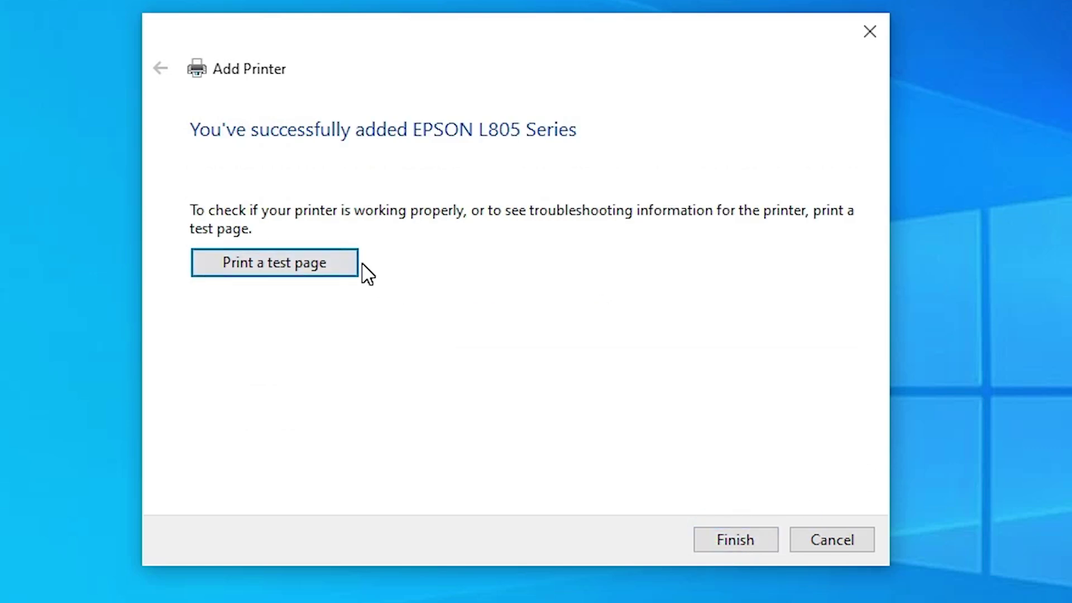
click(737, 538)
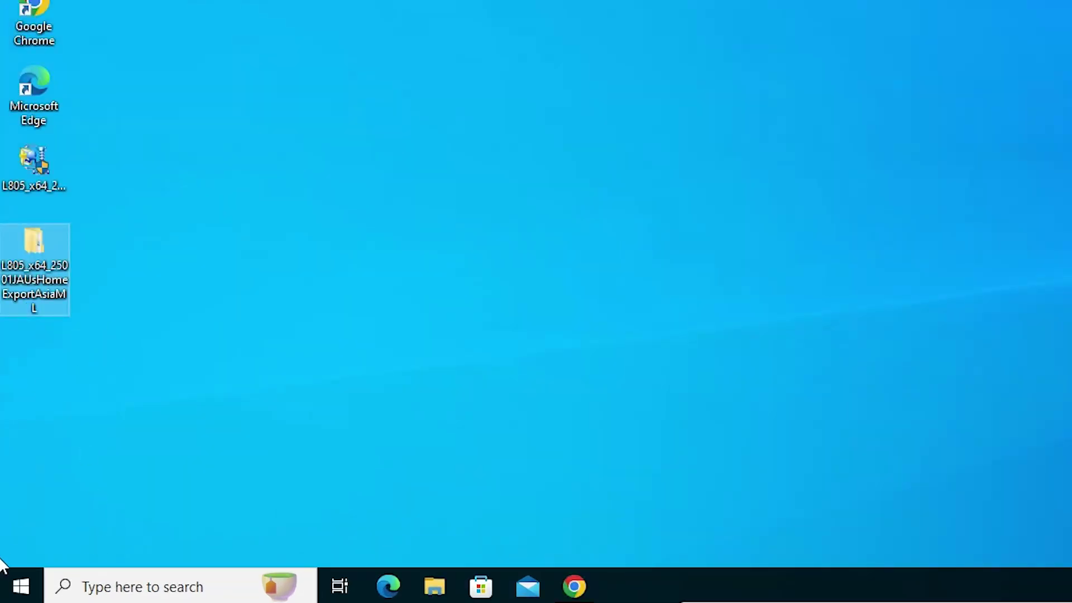
Search 'pr' from Start and open Printers & scanners to see EPSON L805 Series listed.
click(12, 598)
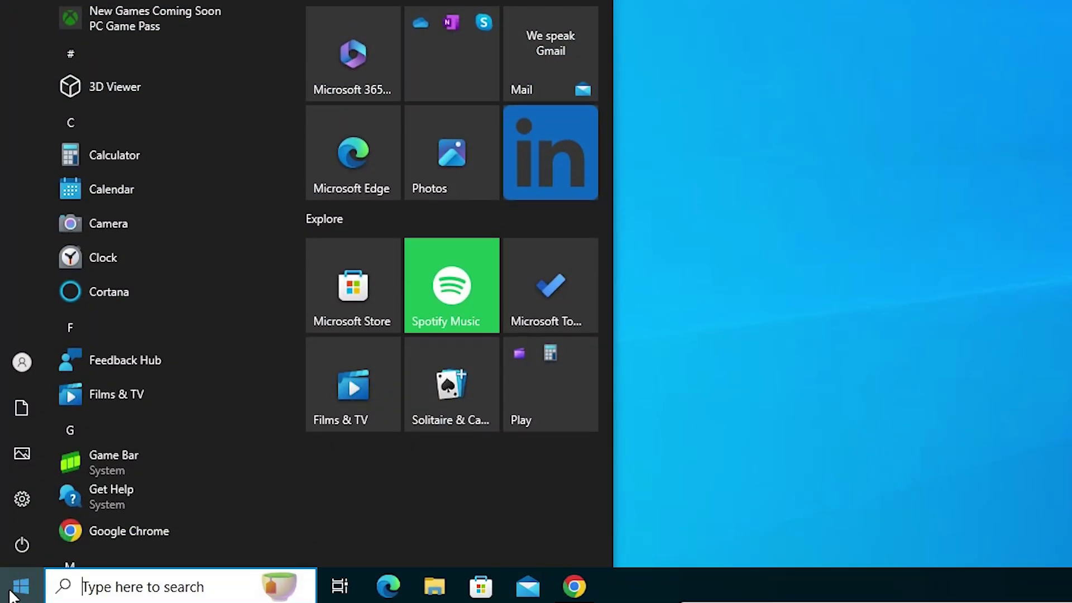
text(pr)
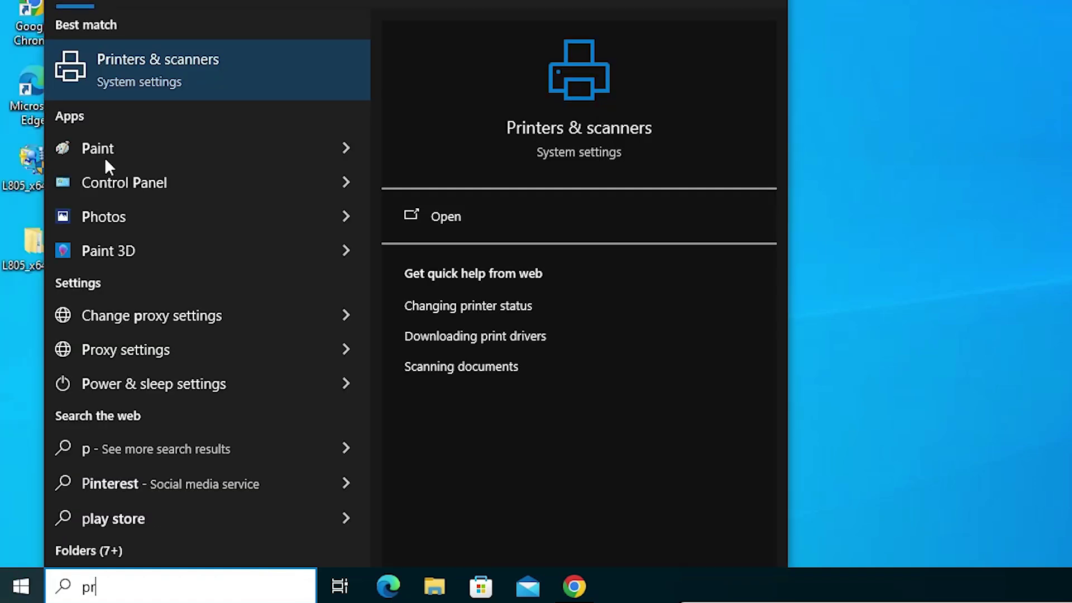
click(131, 73)
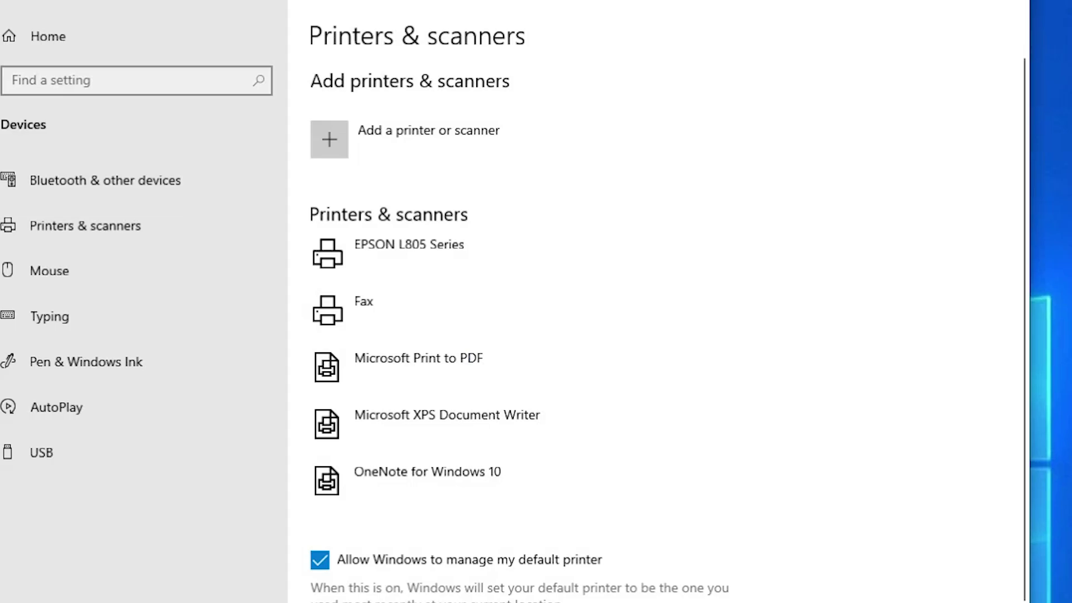